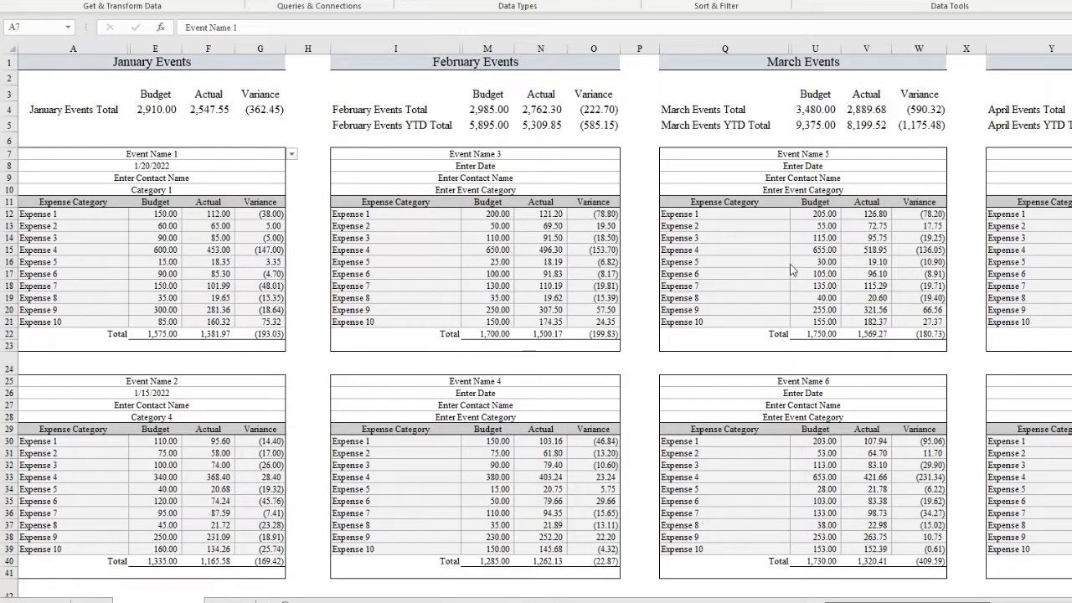
# Step: Look over the monthly event budget blocks from January through December, including the unused blocks below
pyautogui.click(194, 251)
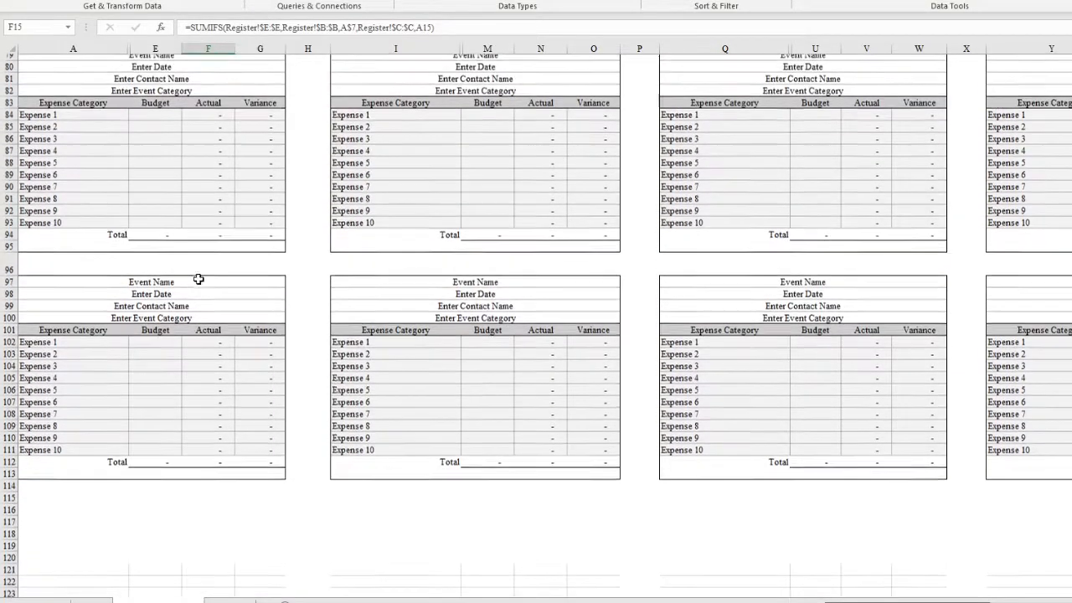
pyautogui.scroll(6, 195, 277)
pyautogui.scroll(10, 210, 294)
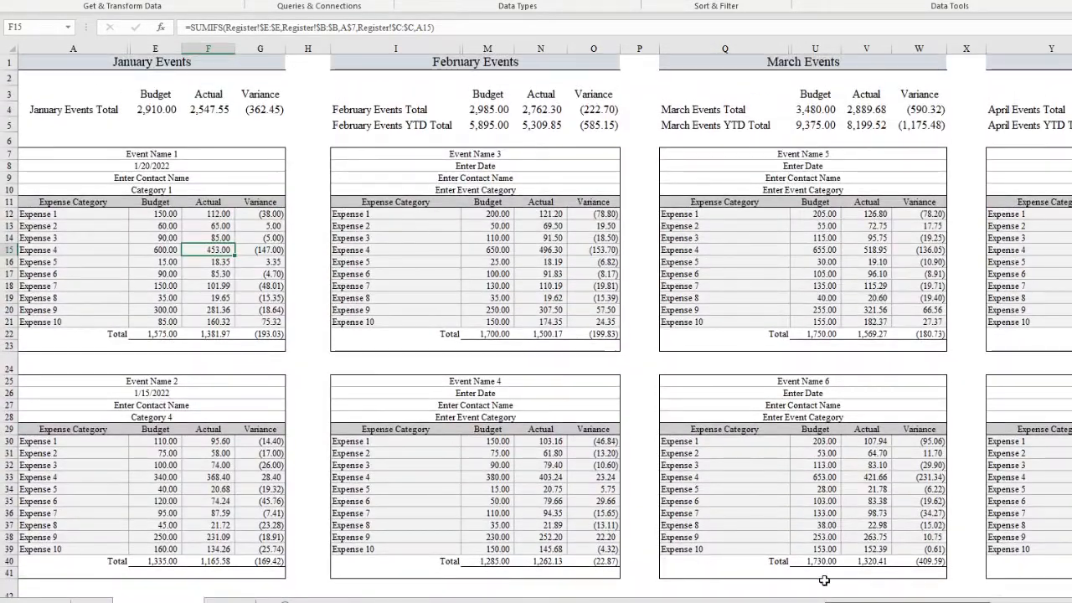
pyautogui.moveTo(837, 600); pyautogui.dragTo(1016, 598)
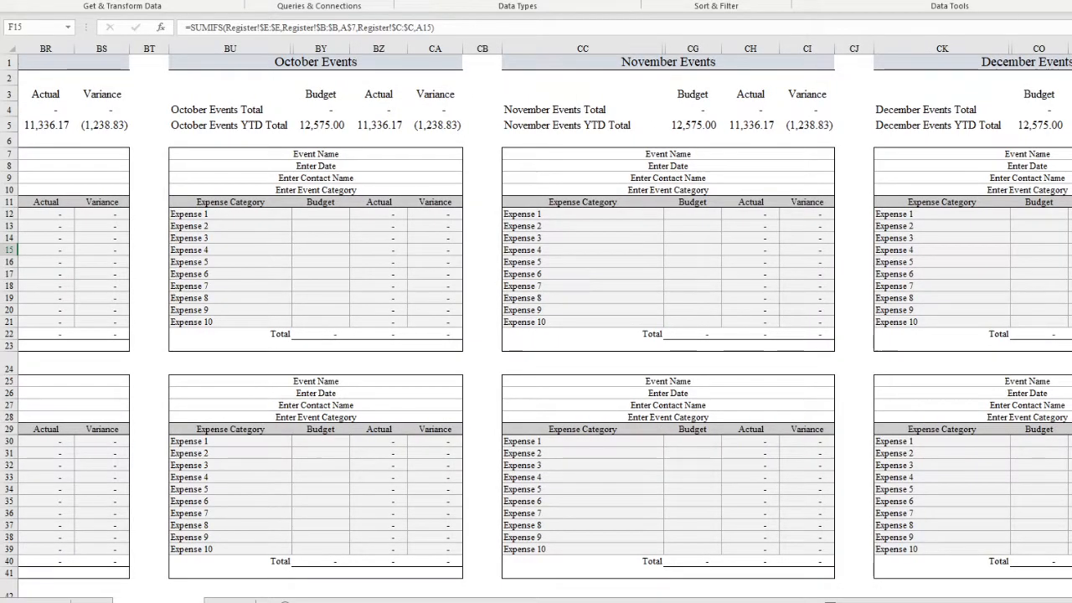
pyautogui.hscroll(3, 536, 322)
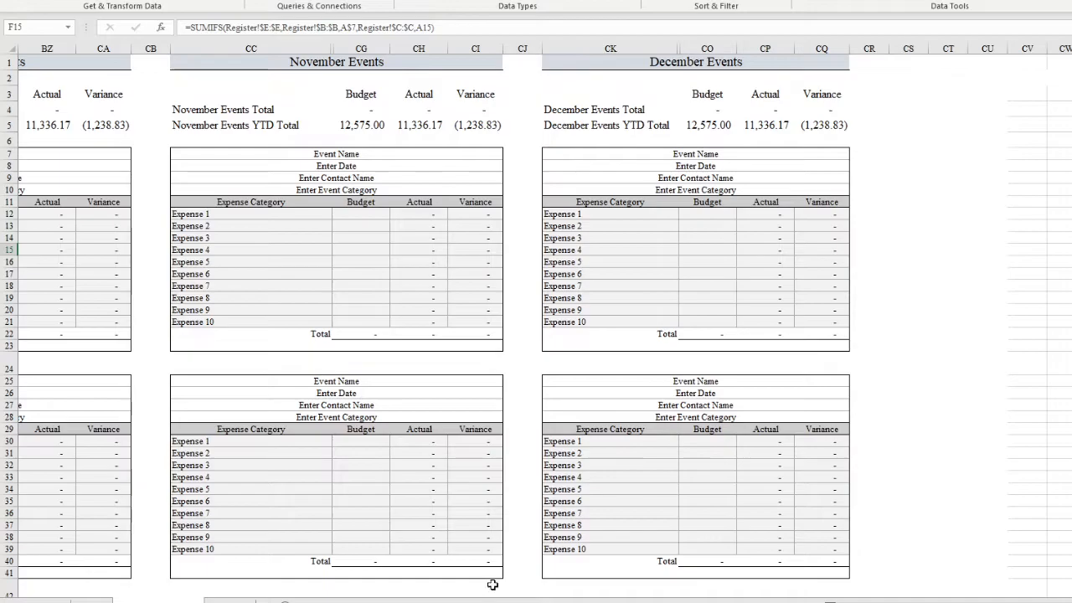
pyautogui.hscroll(-20, 536, 321)
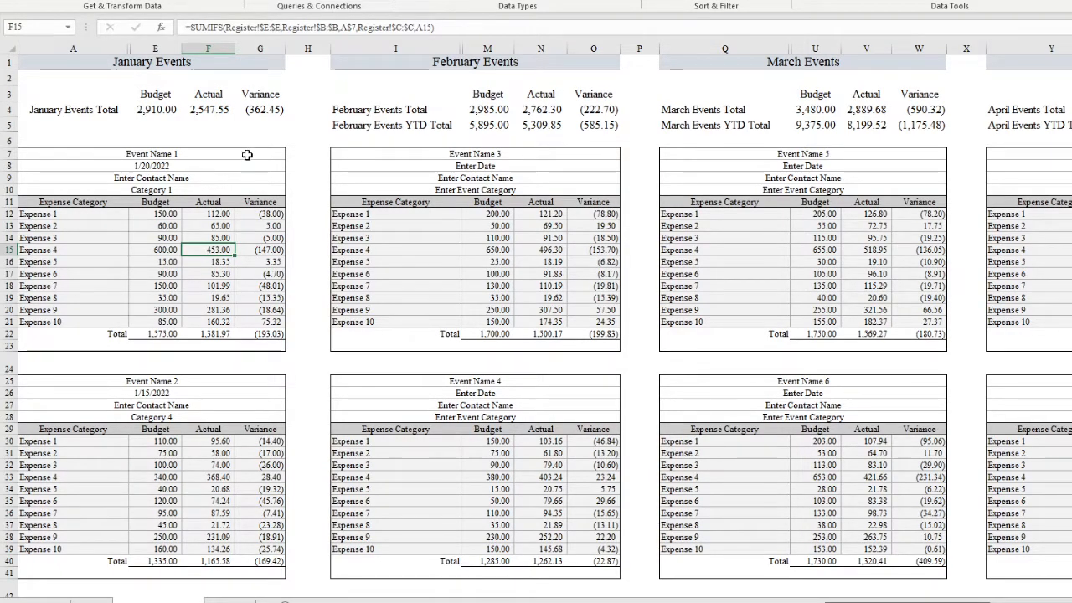
# Step: Examine the first January event's header fields, its event name and category choices, and its budget and actual amounts
pyautogui.click(283, 155)
pyautogui.click(292, 156)
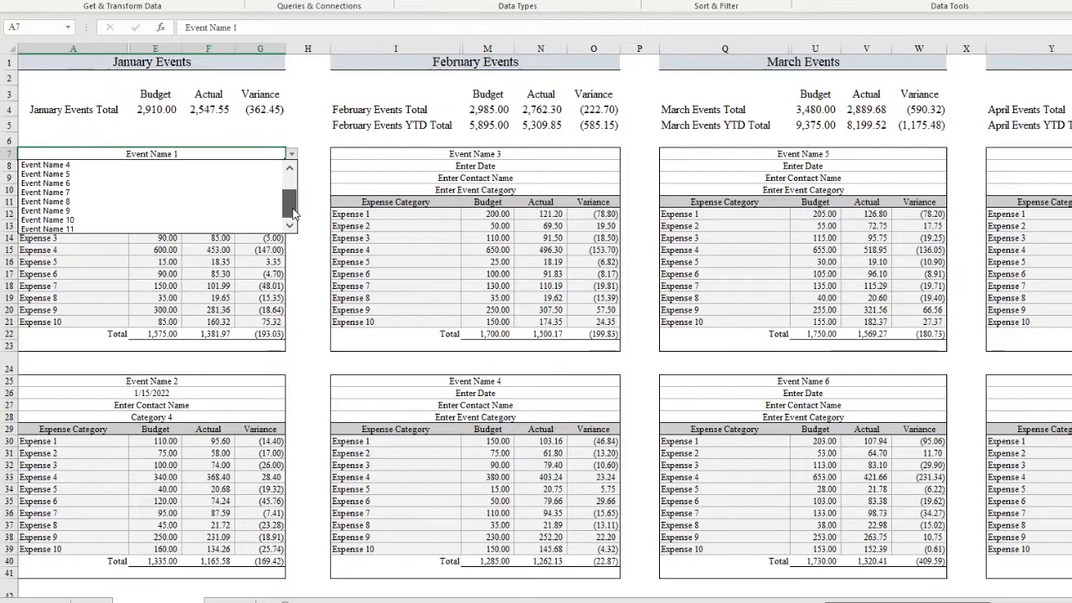
pyautogui.press('Escape')
pyautogui.click(276, 182)
pyautogui.click(269, 167)
pyautogui.click(272, 179)
pyautogui.click(276, 191)
pyautogui.click(292, 192)
pyautogui.moveTo(290, 224)
pyautogui.mouseDown()
pyautogui.moveTo(292, 242)
pyautogui.moveTo(290, 209)
pyautogui.mouseUp()
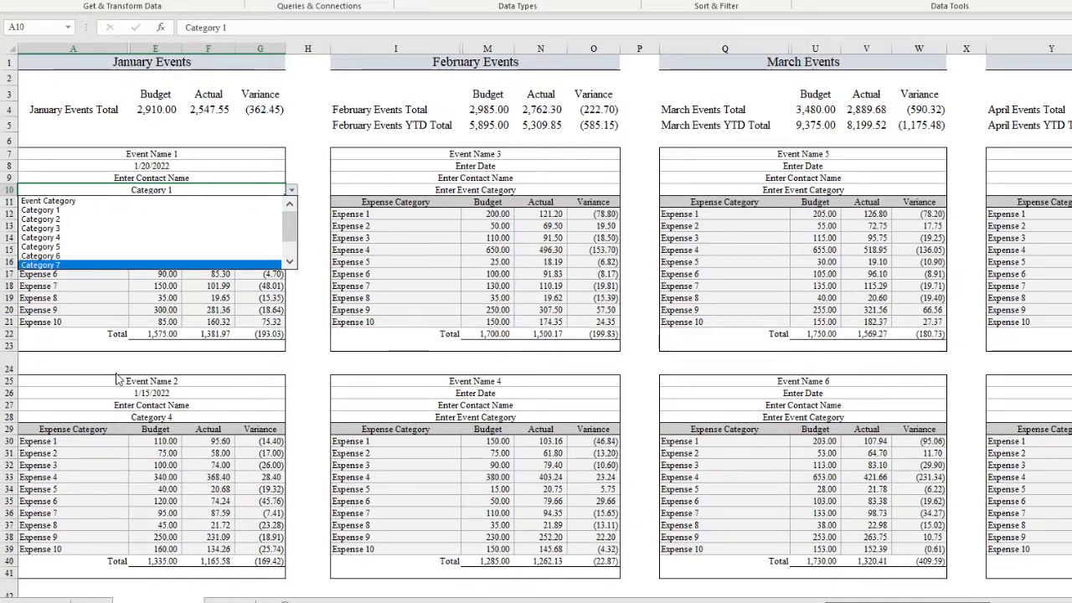
pyautogui.click(116, 318)
pyautogui.moveTo(154, 216); pyautogui.dragTo(154, 299)
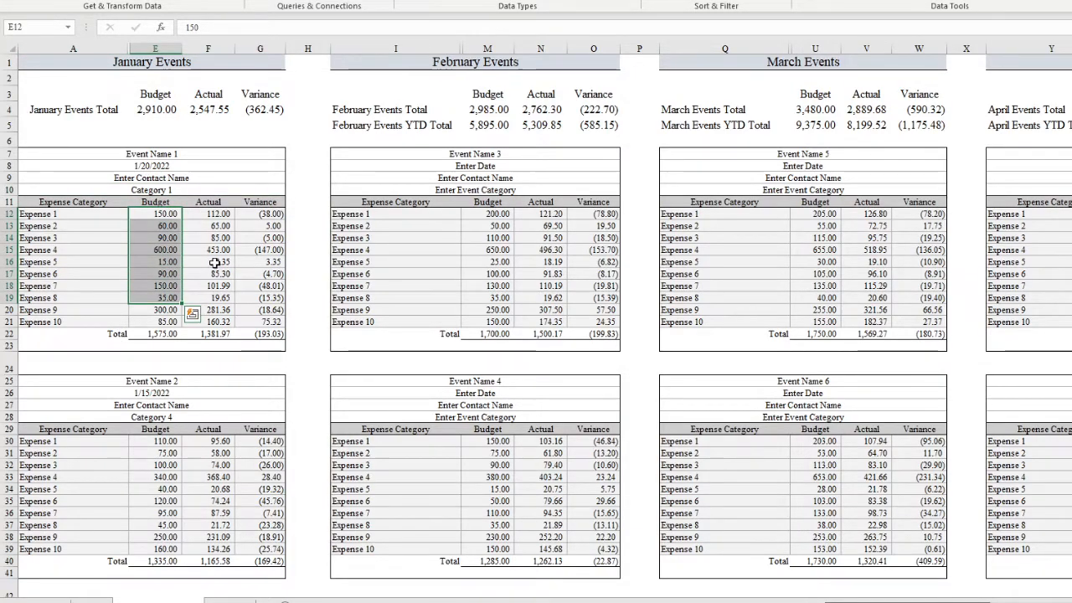
pyautogui.moveTo(219, 215); pyautogui.dragTo(219, 275)
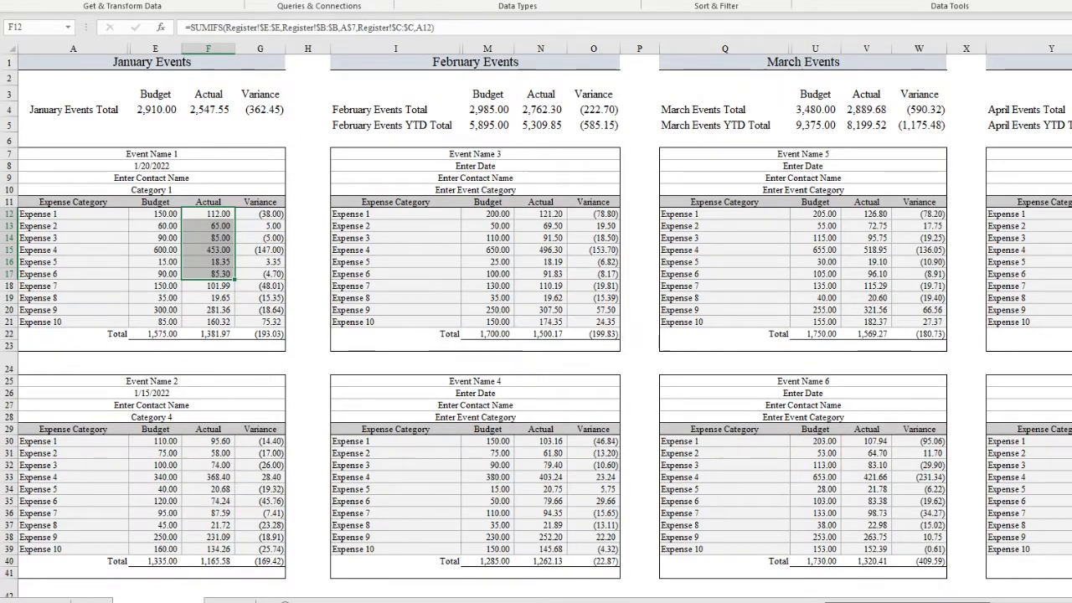
# Step: Replace Event Name 1 with Jones Wedding in the event name setup list
pyautogui.click(92, 601)
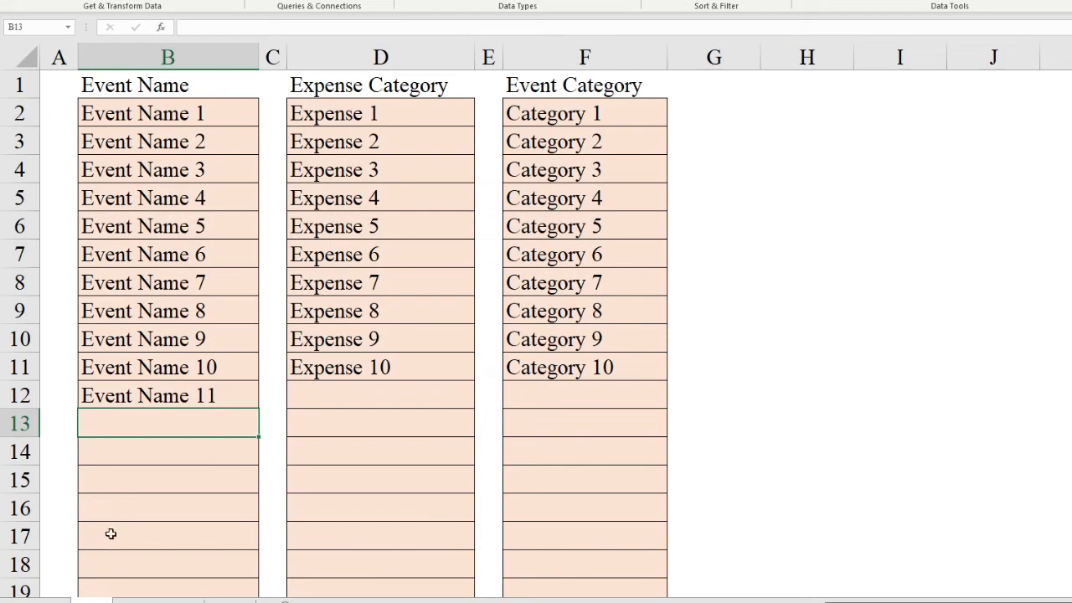
pyautogui.click(170, 118)
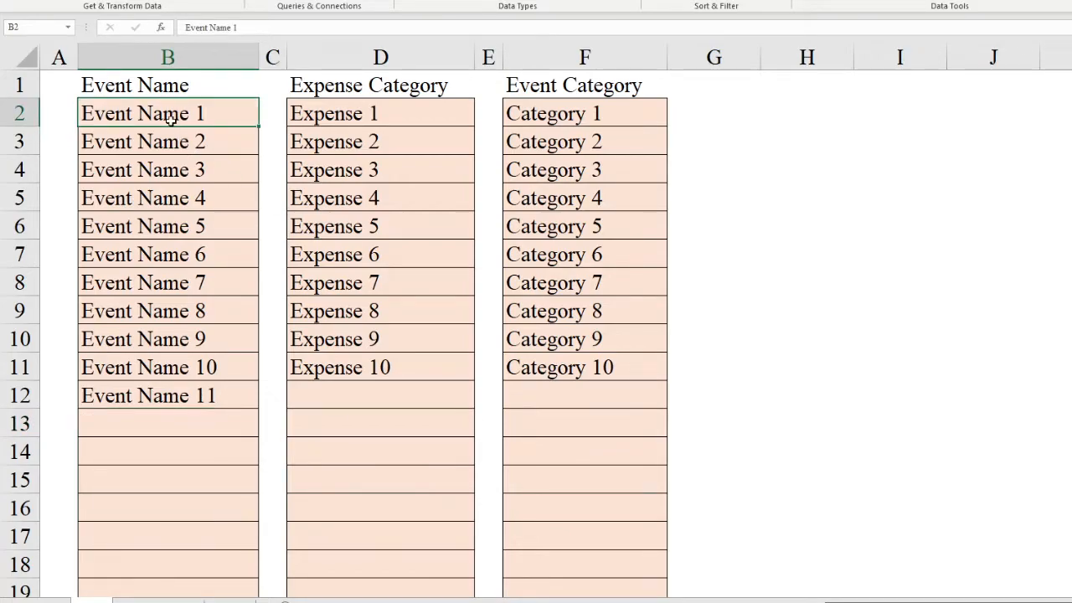
pyautogui.write('J')
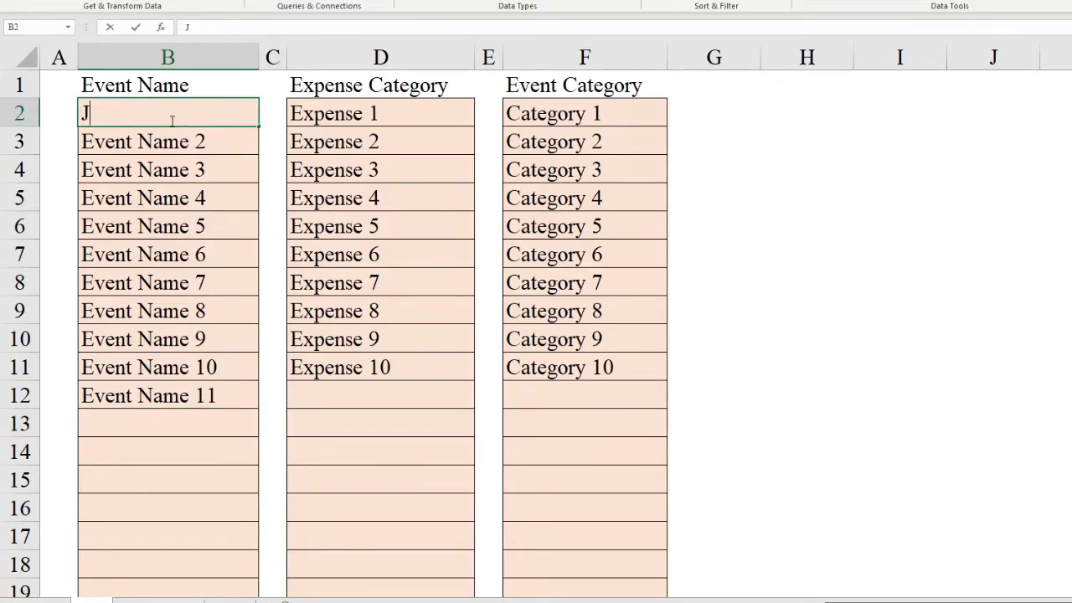
pyautogui.write('ones Wedding')
pyautogui.press('Return')
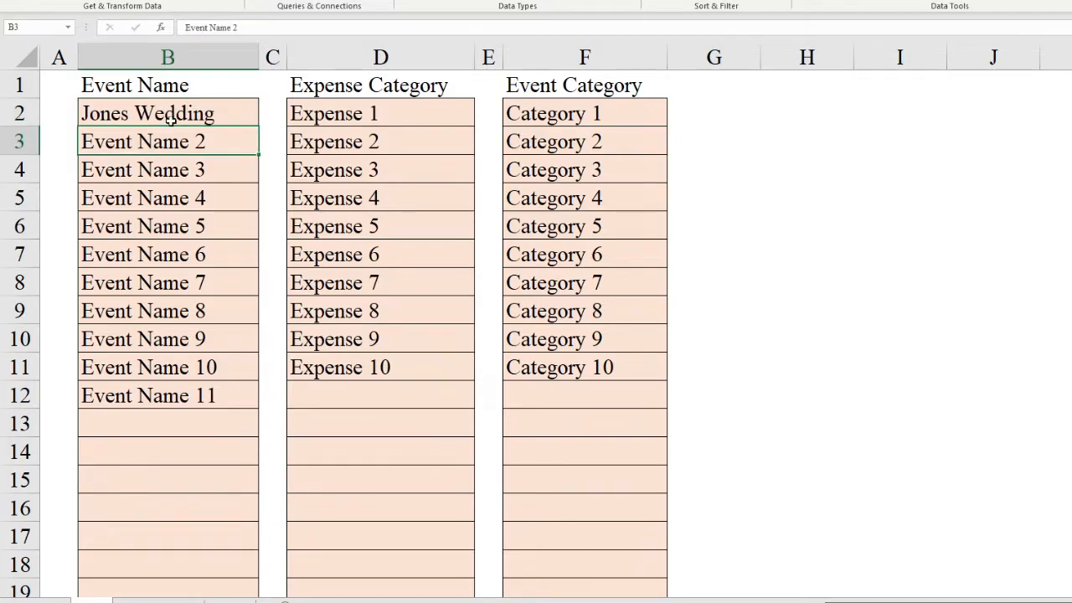
# Step: Check the event name choices for Jones Wedding in the first January event and the first February event
pyautogui.click(151, 601)
pyautogui.click(201, 153)
pyautogui.click(291, 154)
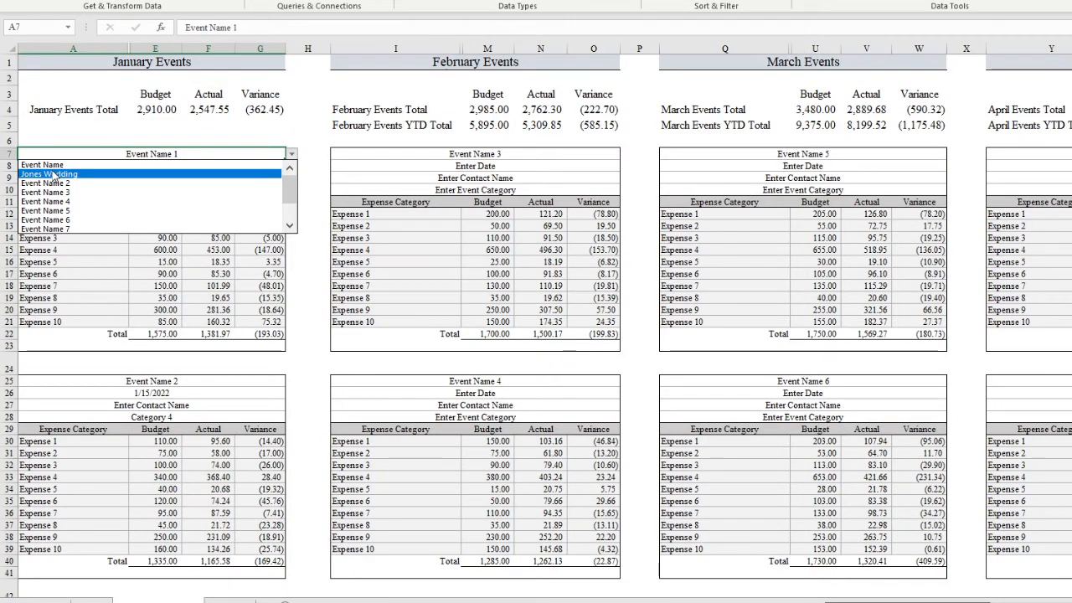
pyautogui.click(546, 154)
pyautogui.click(547, 154)
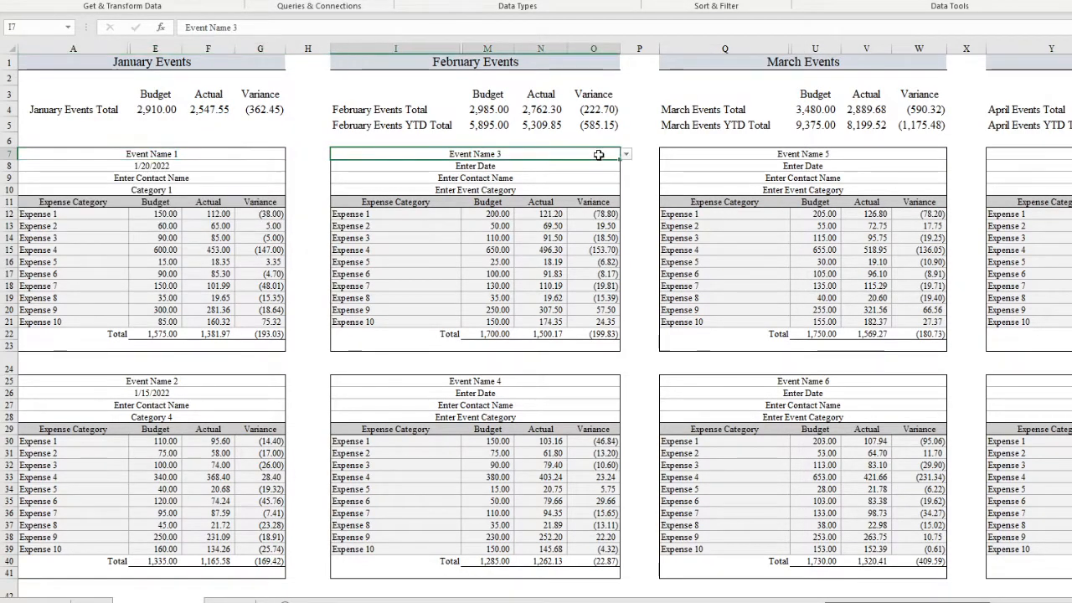
pyautogui.click(625, 154)
pyautogui.scroll(3, 469, 178)
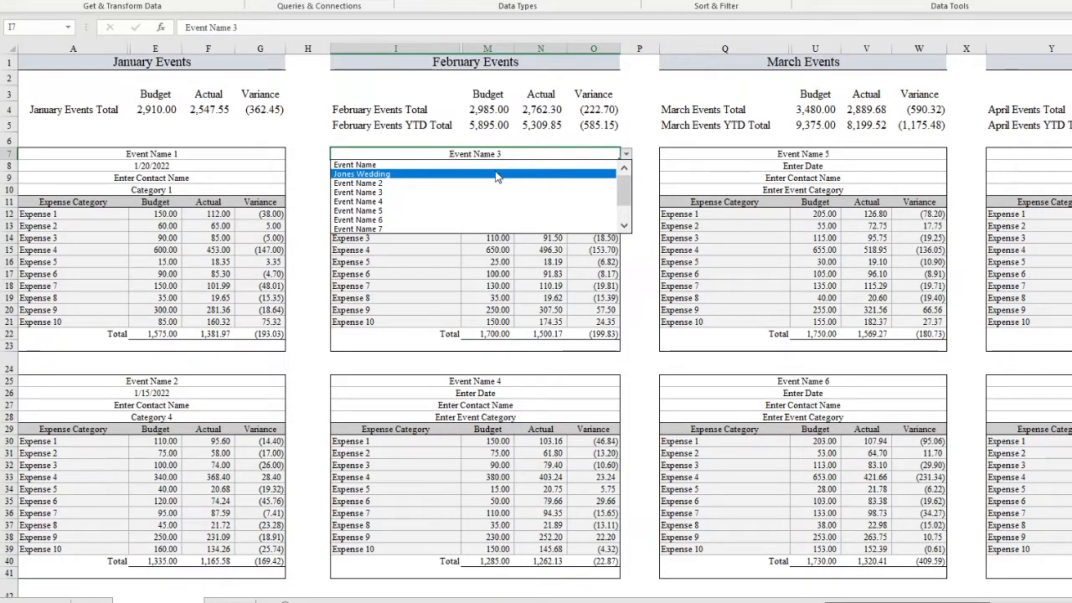
pyautogui.press('Escape')
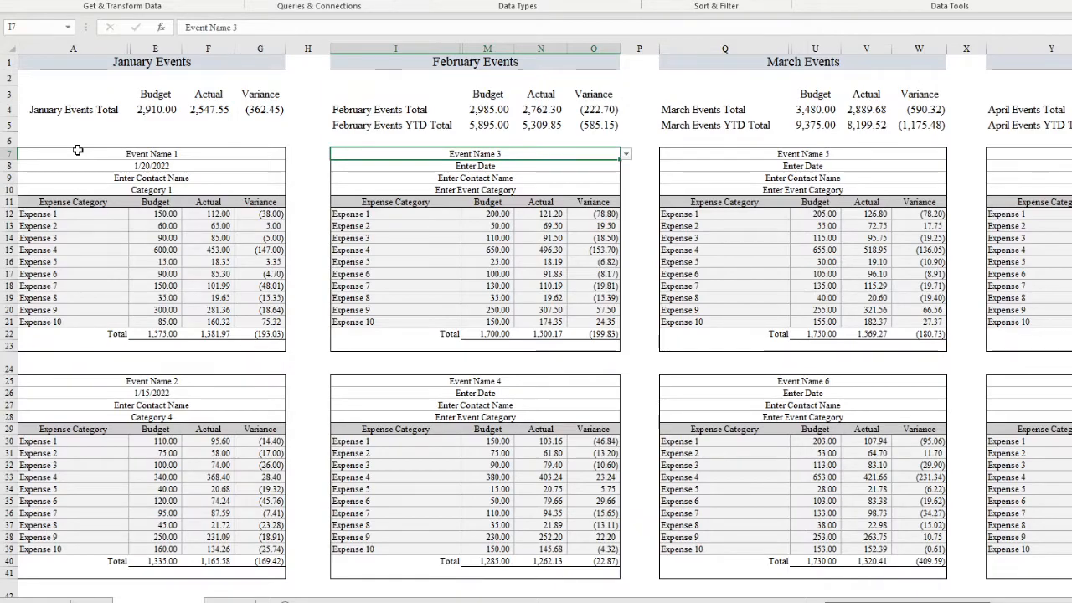
# Step: Re-enter Event Name 11 in cell B12 of the event name list and add Event Name 12 below it
pyautogui.click(96, 593)
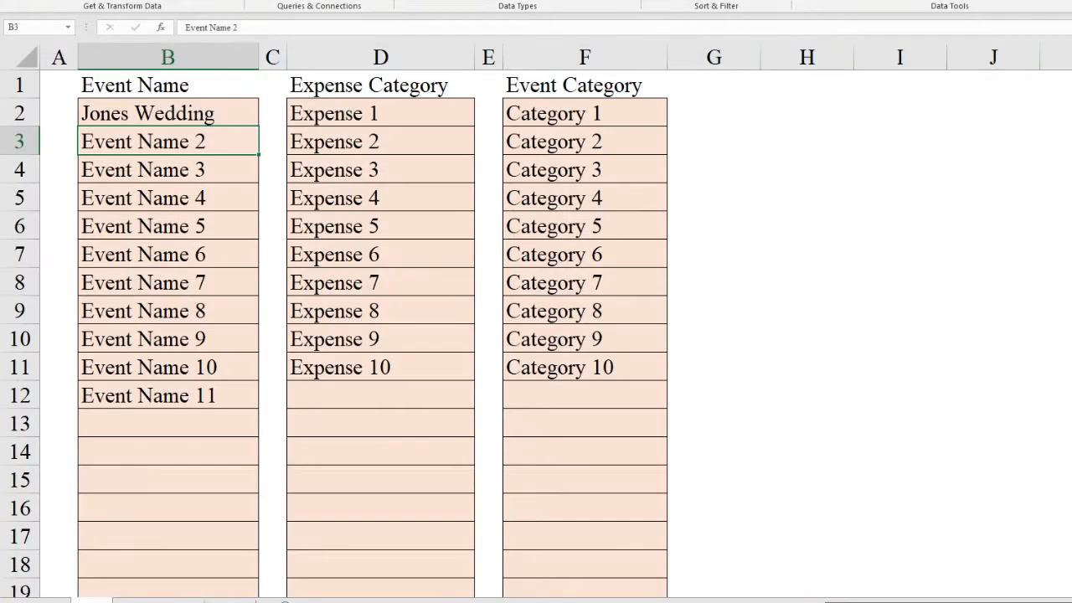
pyautogui.click(148, 414)
pyautogui.press('Up')
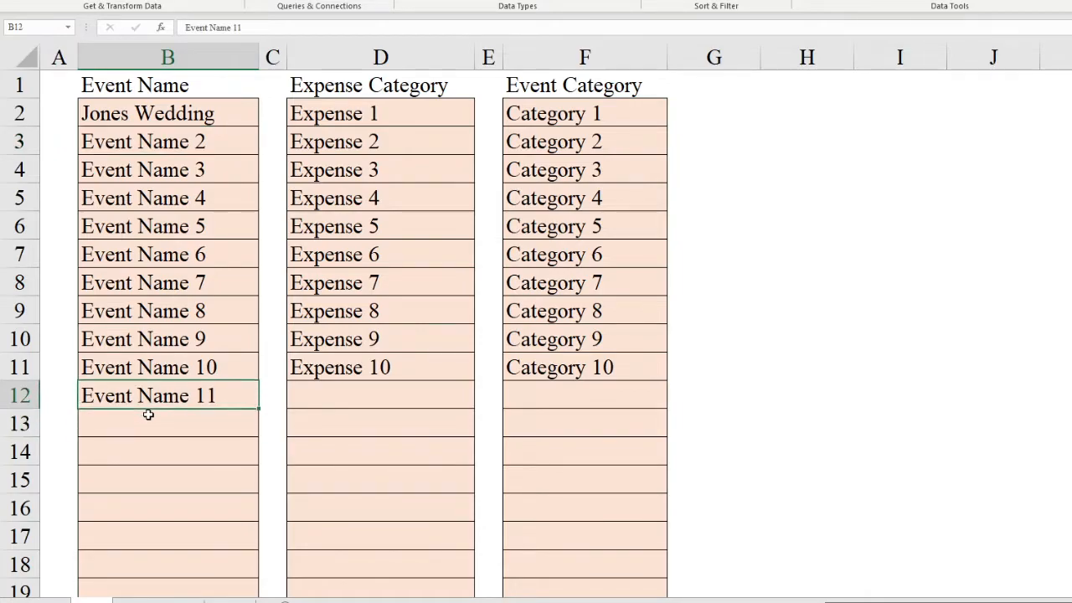
pyautogui.press('Delete')
pyautogui.write('Evet')
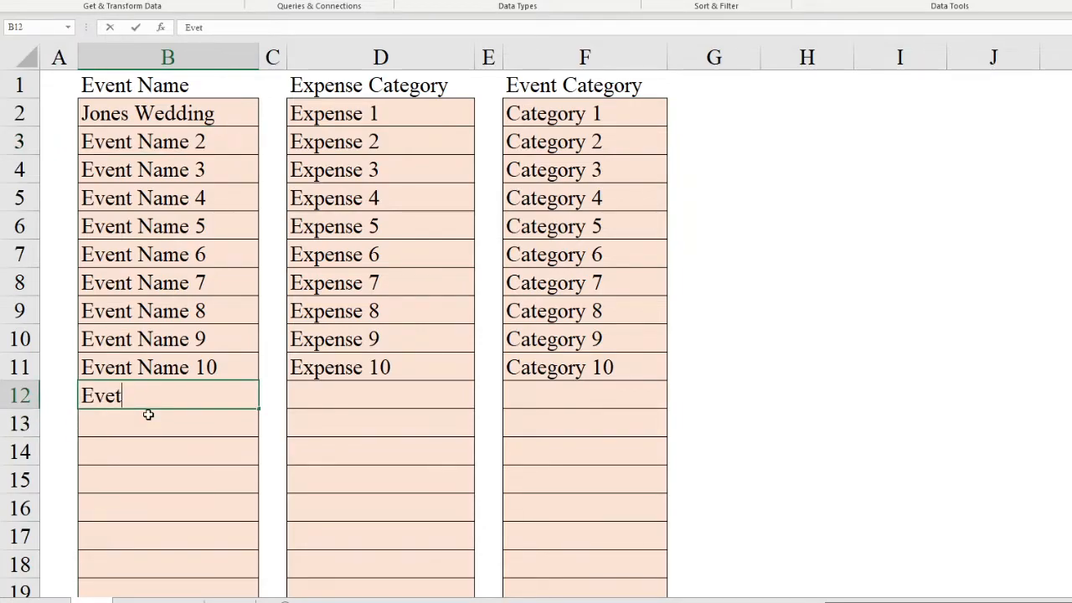
pyautogui.press('BackSpace')
pyautogui.write('nt Name 11')
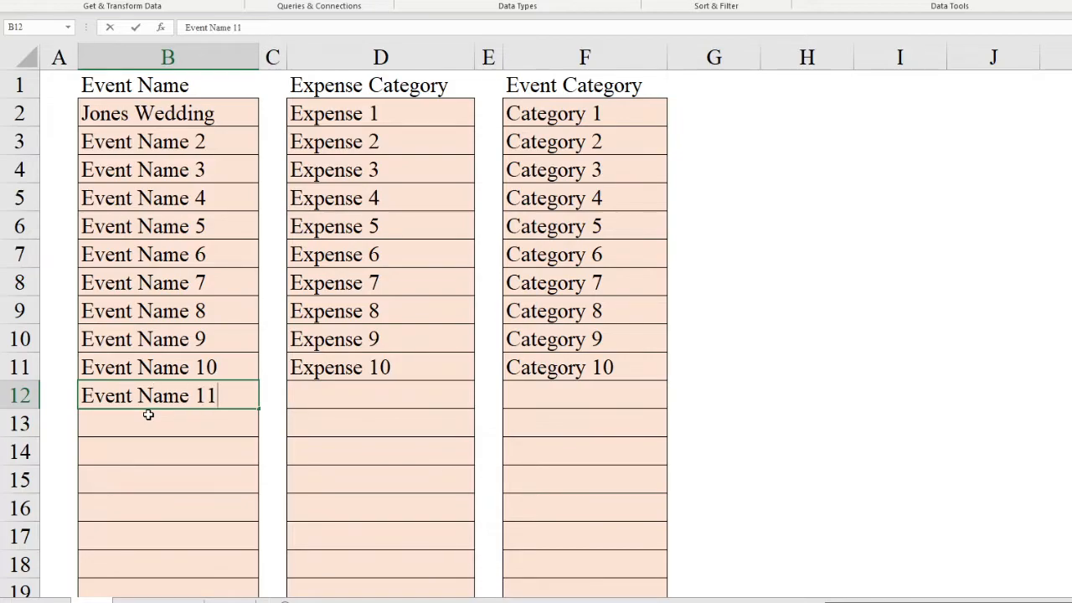
pyautogui.press('Return')
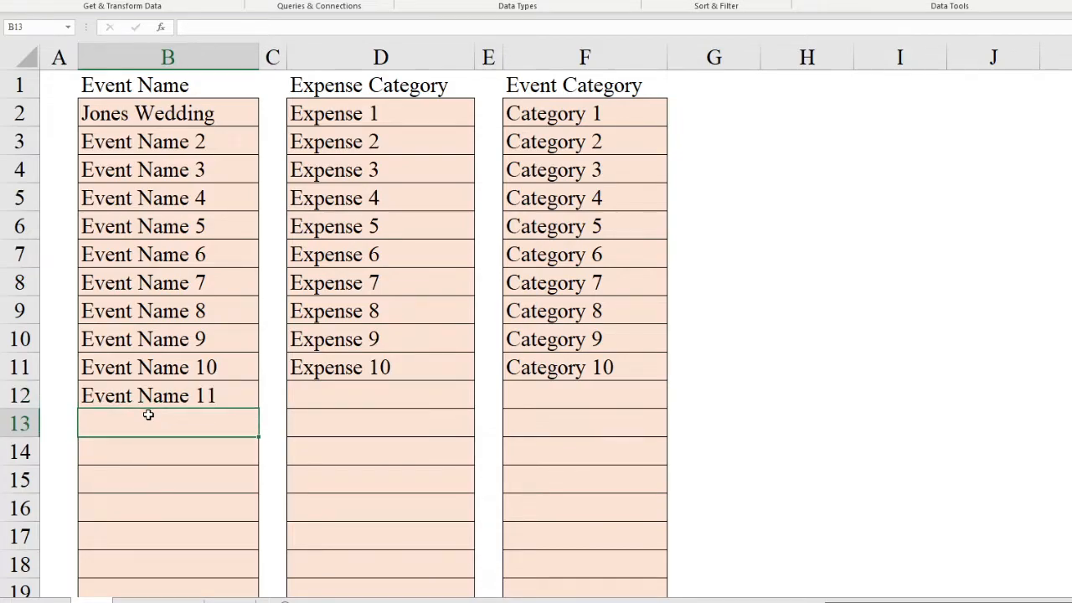
pyautogui.write('Event Name 12')
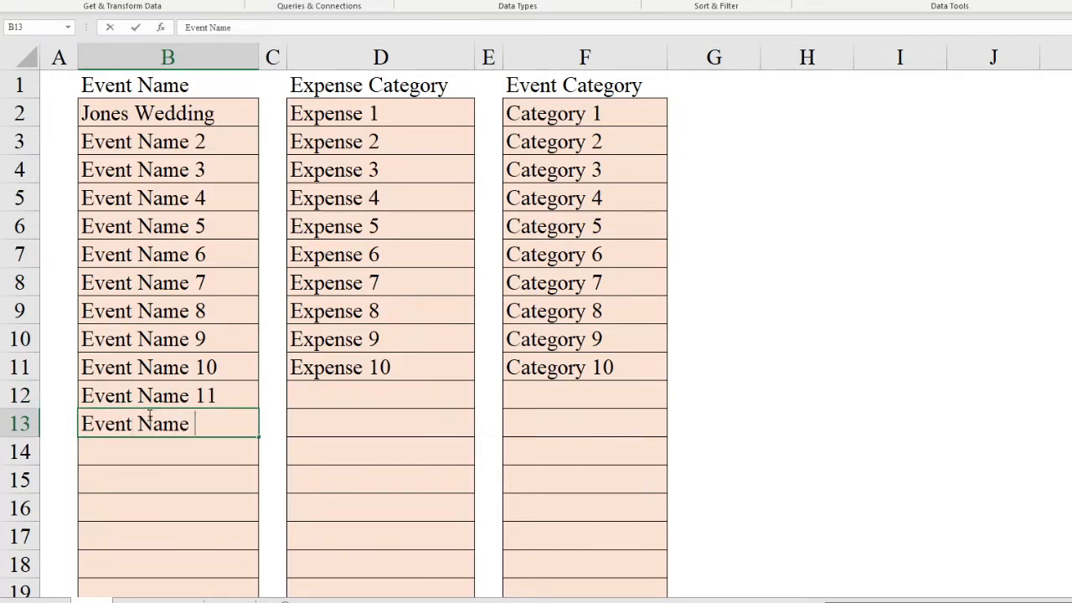
pyautogui.press('Return')
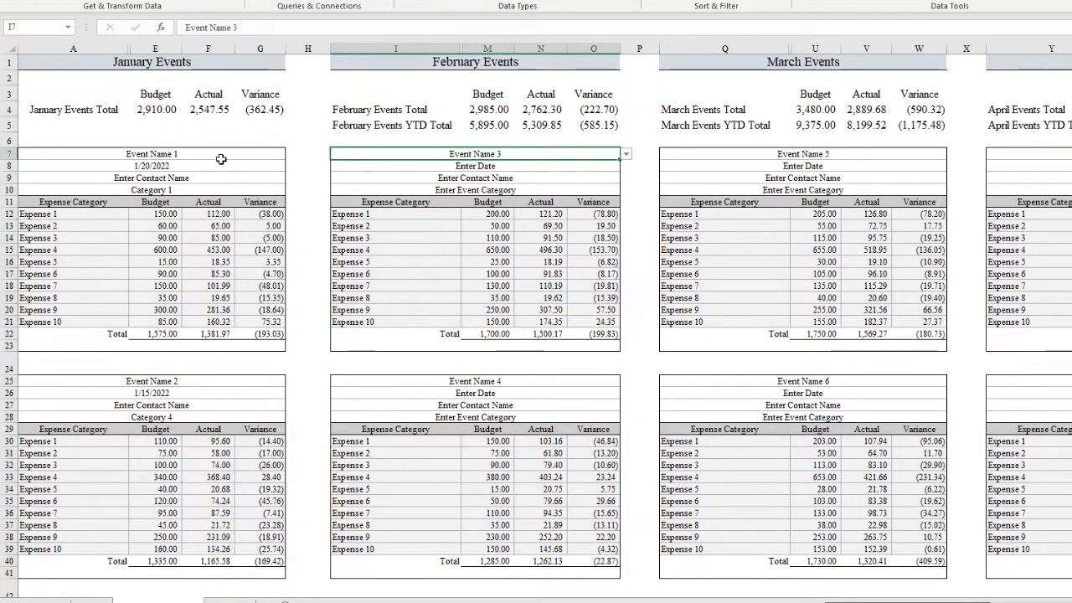
# Step: Check that Event Name 12 is offered for the first January event and in the Register's Event column
pyautogui.click(269, 157)
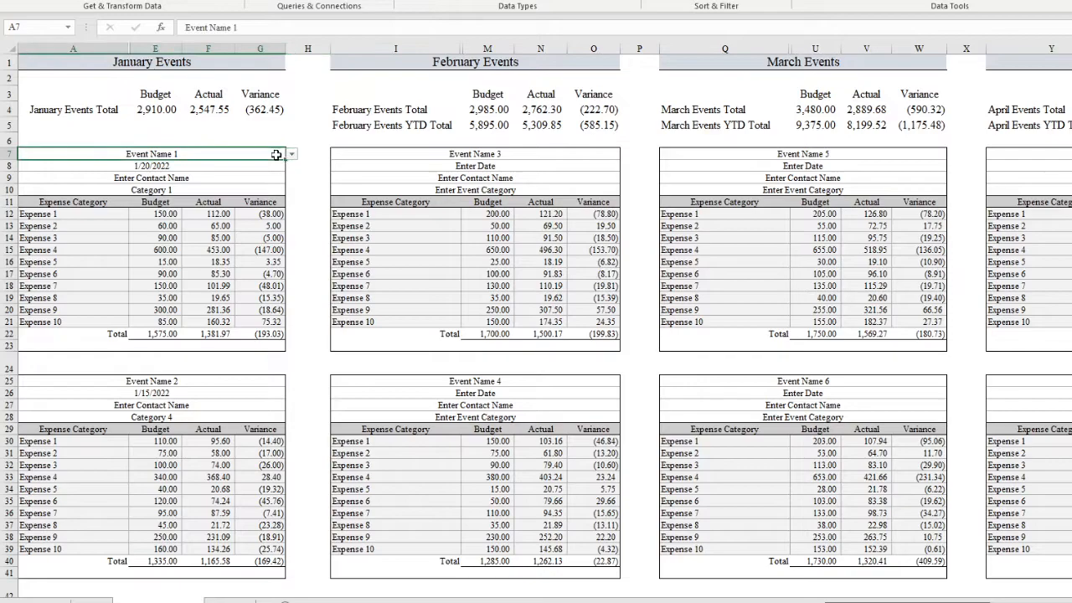
pyautogui.click(291, 155)
pyautogui.moveTo(291, 189); pyautogui.dragTo(291, 213)
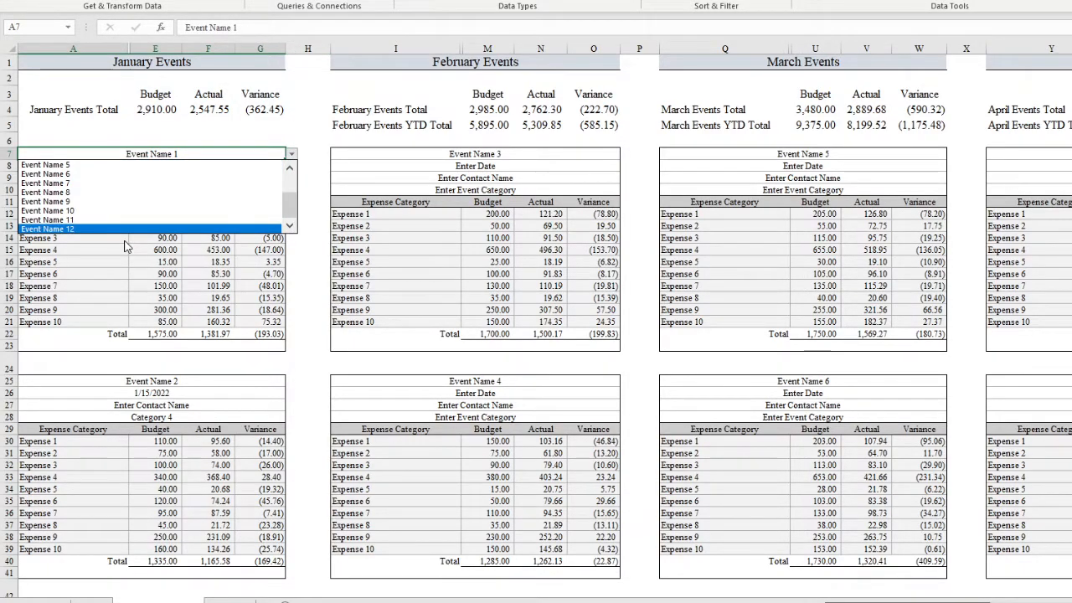
pyautogui.click(50, 210)
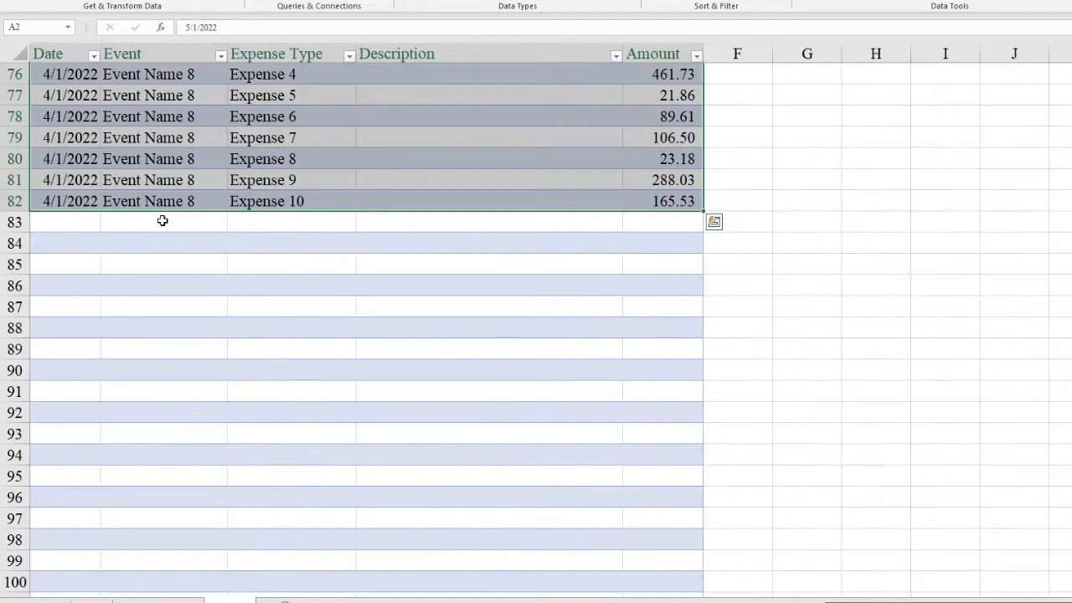
pyautogui.scroll(7, 251, 247)
pyautogui.scroll(11, 321, 245)
pyautogui.click(213, 130)
pyautogui.click(217, 117)
pyautogui.click(234, 116)
pyautogui.scroll(-1, 159, 243)
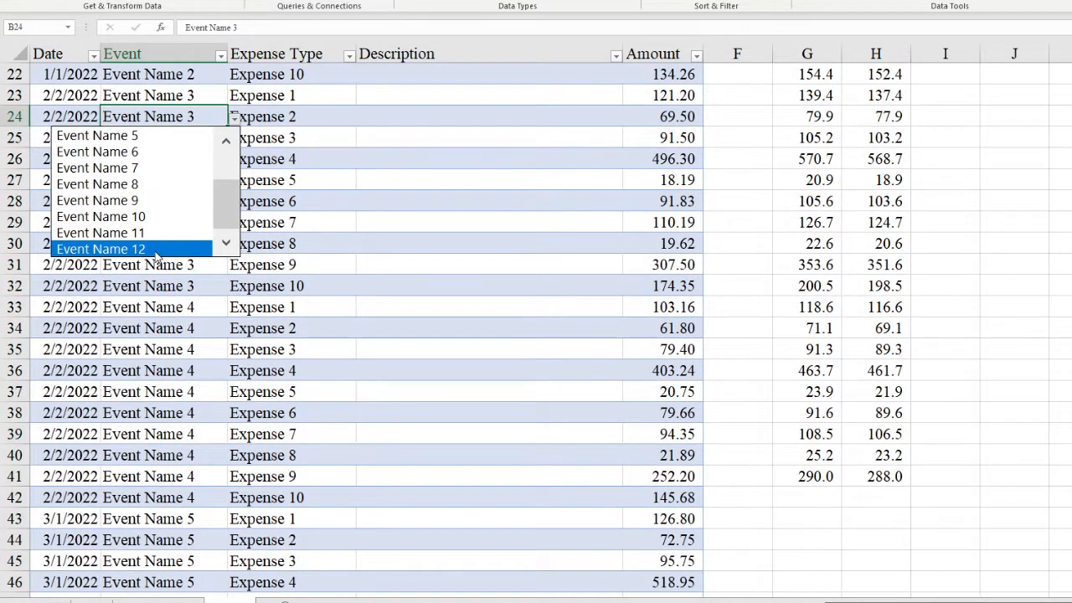
pyautogui.press('Escape')
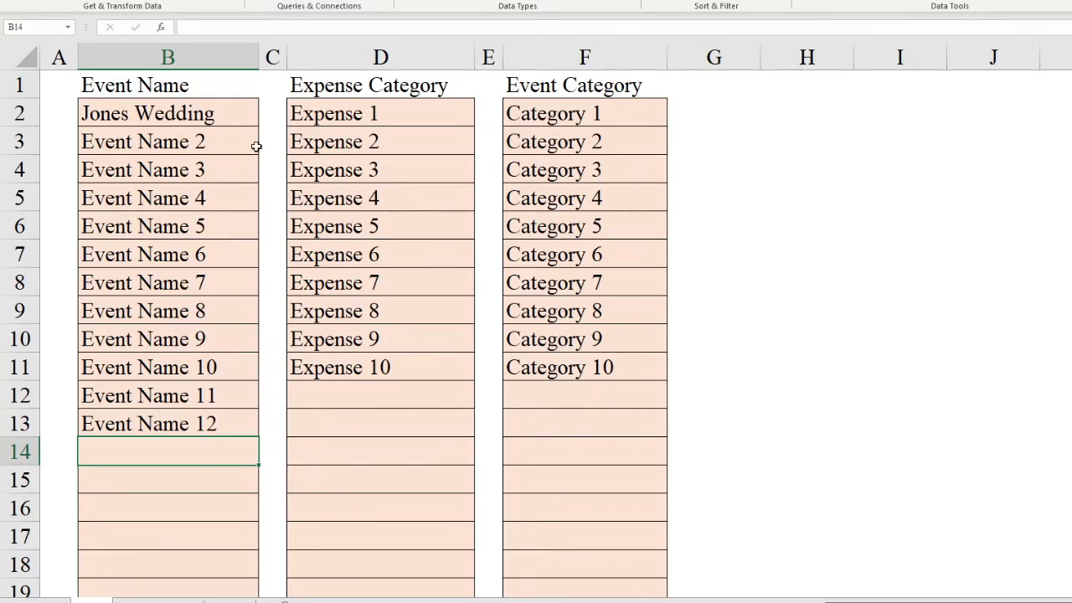
# Step: Replace Expense 1 with Decorations in the expense category setup list
pyautogui.click(341, 113)
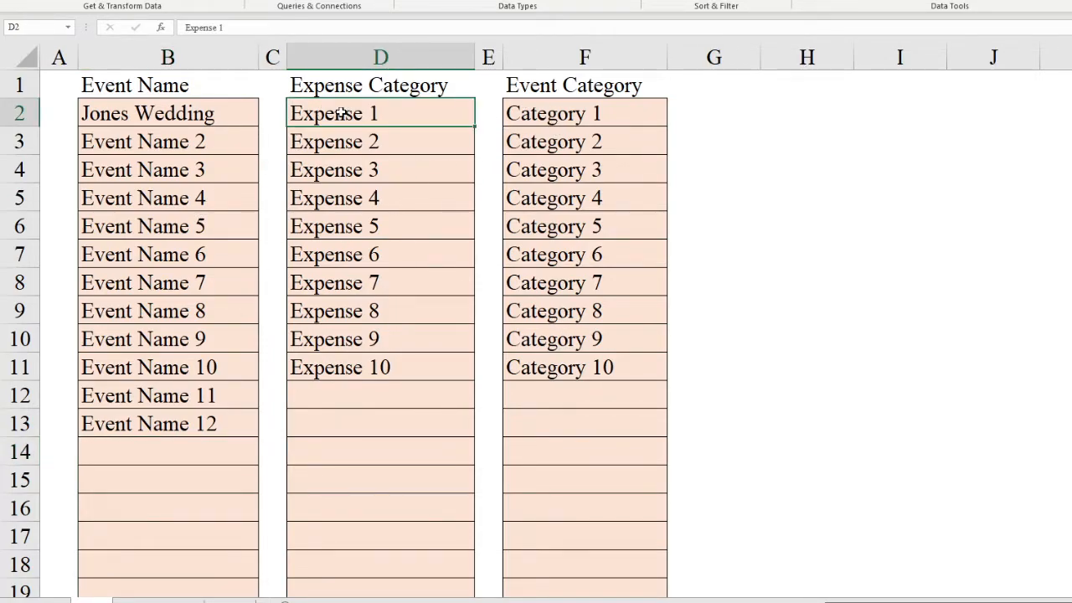
pyautogui.write('e')
pyautogui.press('BackSpace')
pyautogui.write('Decorations')
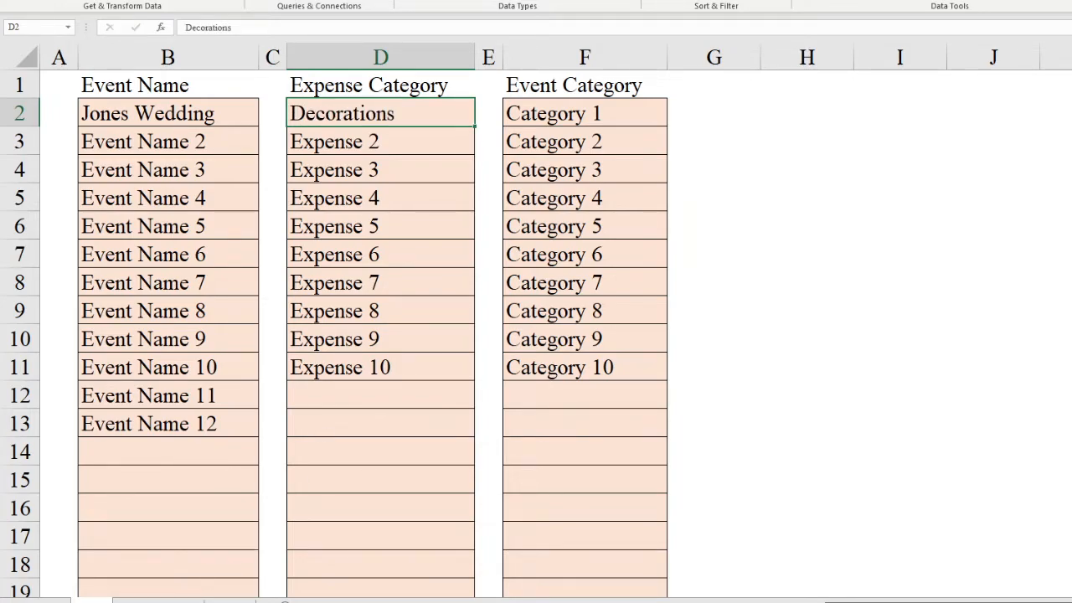
# Step: Check the expense category choices for Decorations in the first expense row of the first January event
pyautogui.click(157, 600)
pyautogui.click(106, 225)
pyautogui.click(125, 215)
pyautogui.click(134, 214)
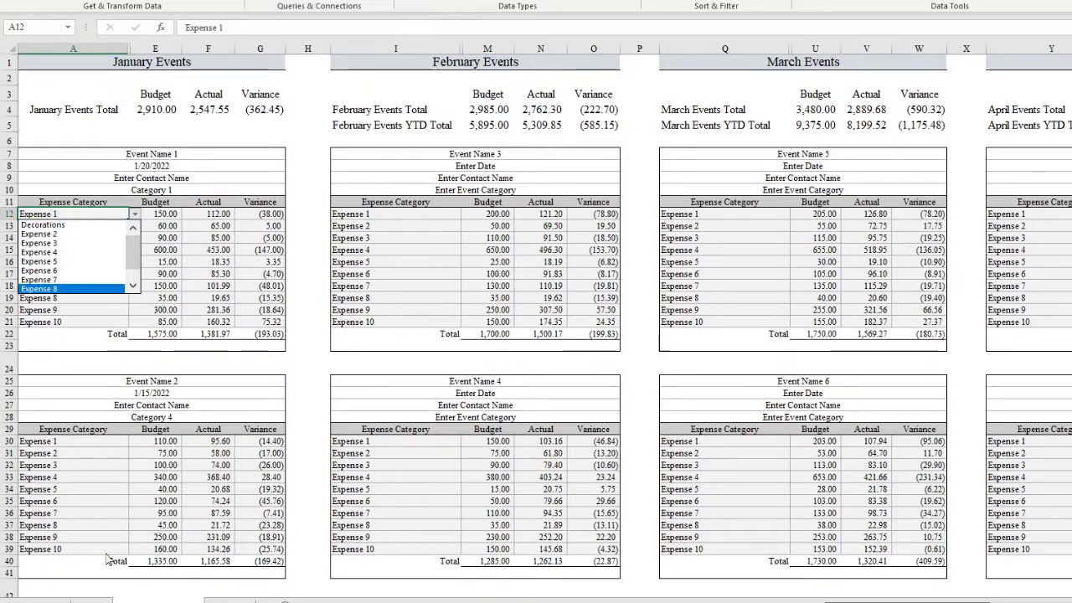
# Step: Undo the Decorations entry in the expense category list and return to the monthly events sheet
pyautogui.click(98, 587)
pyautogui.click(94, 601)
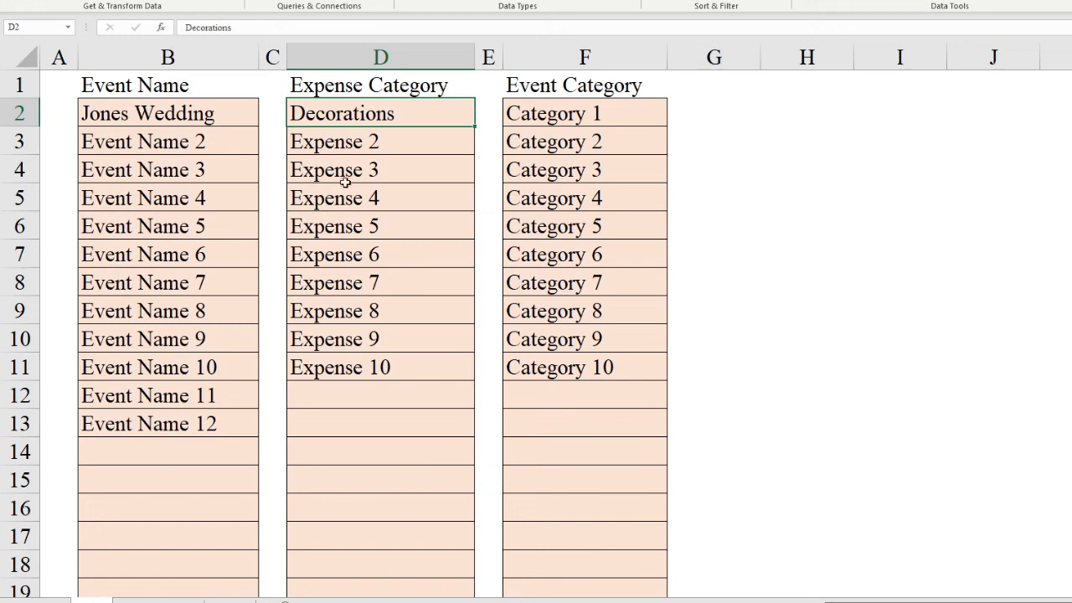
pyautogui.hotkey('ctrl', 'z')
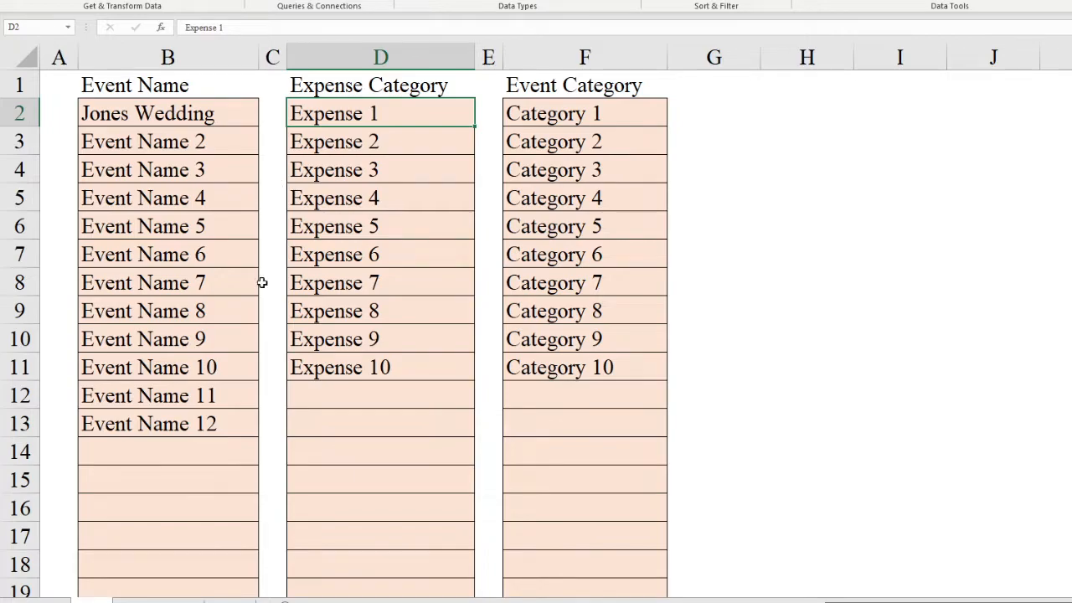
pyautogui.click(167, 601)
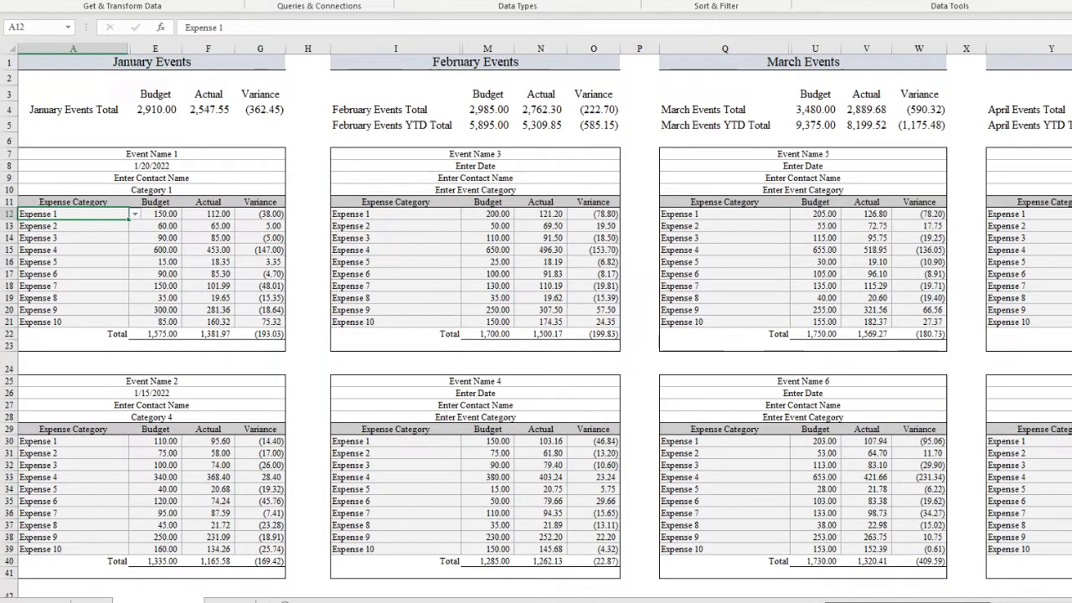
# Step: Review the Register's event expenses and look across the monthly event blocks, ending at the first January event
pyautogui.click(219, 601)
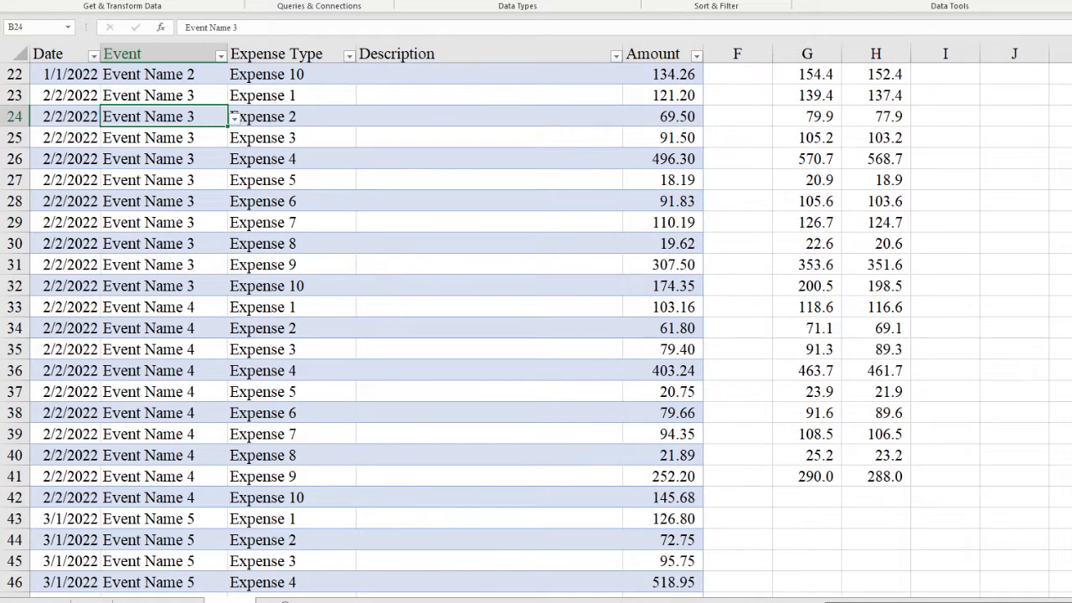
pyautogui.hotkey('ctrl', 'pageup')
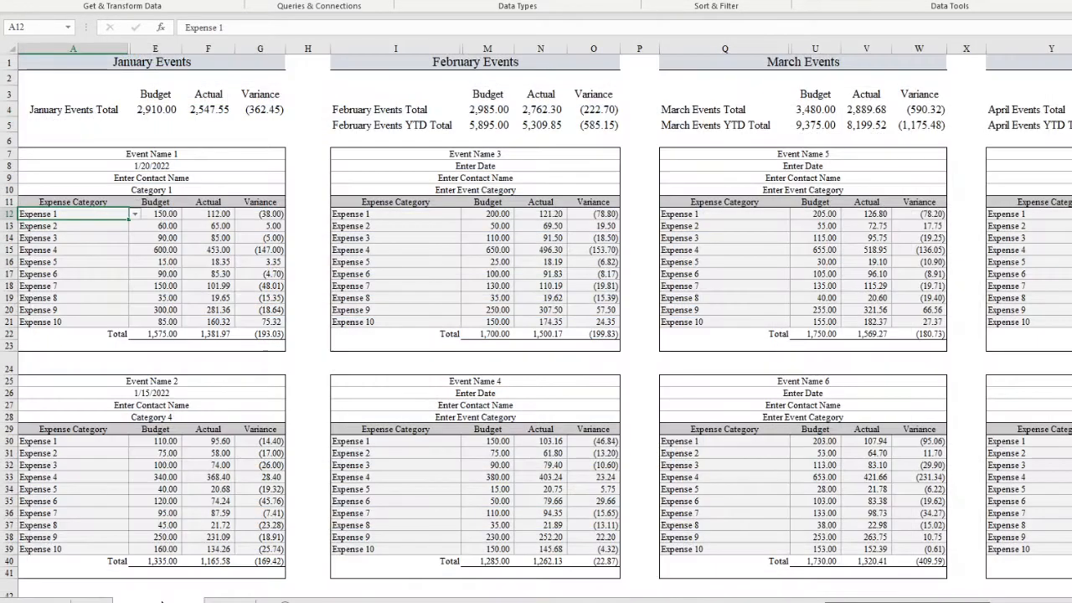
pyautogui.click(156, 226)
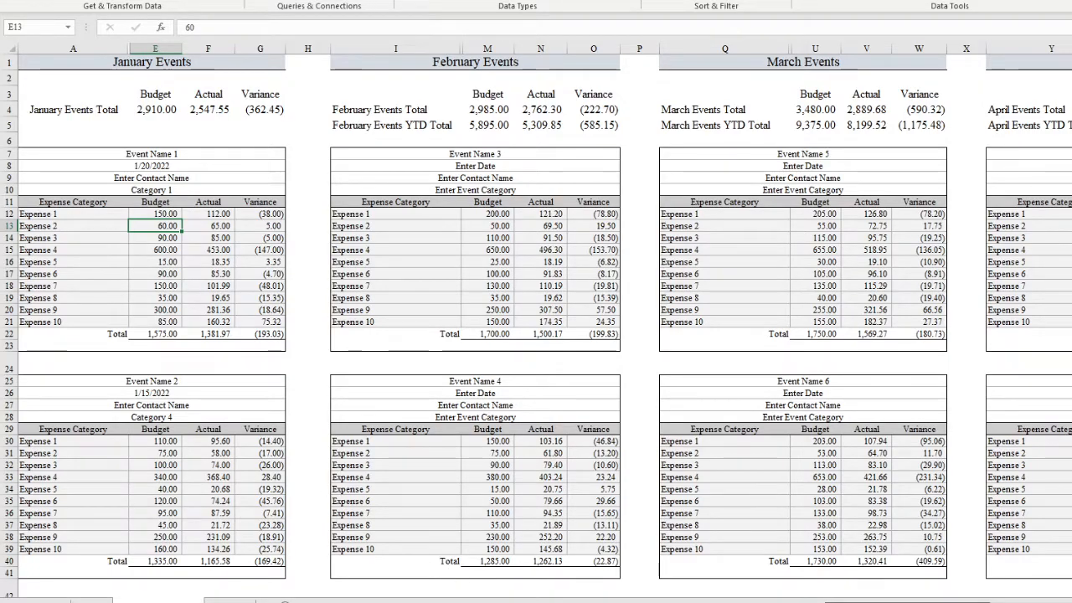
pyautogui.click(730, 600)
pyautogui.scroll(4, 473, 342)
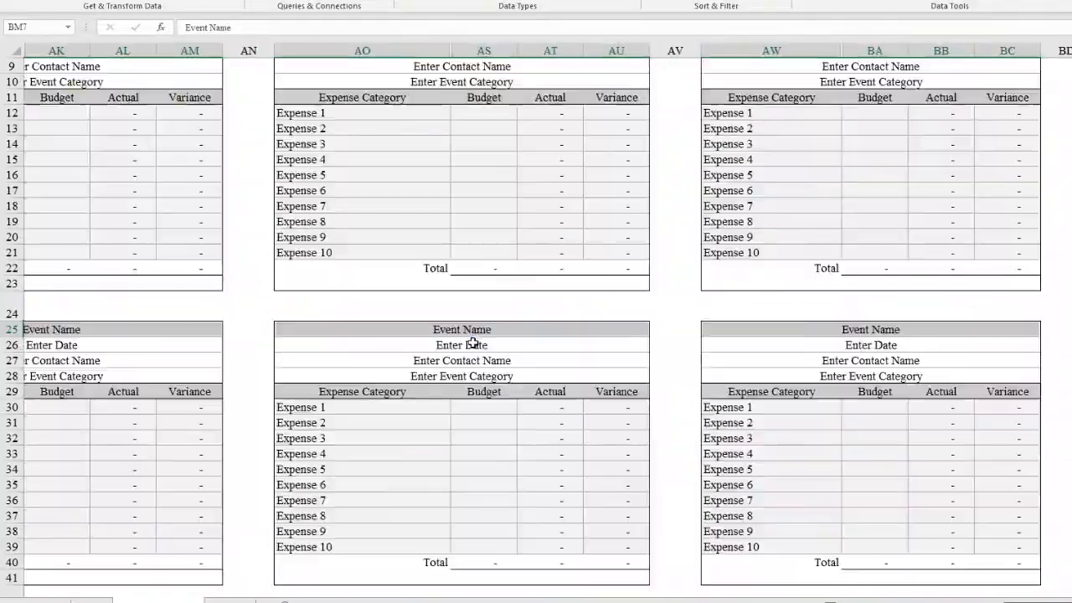
pyautogui.moveTo(904, 602); pyautogui.dragTo(710, 583)
pyautogui.scroll(3, 455, 433)
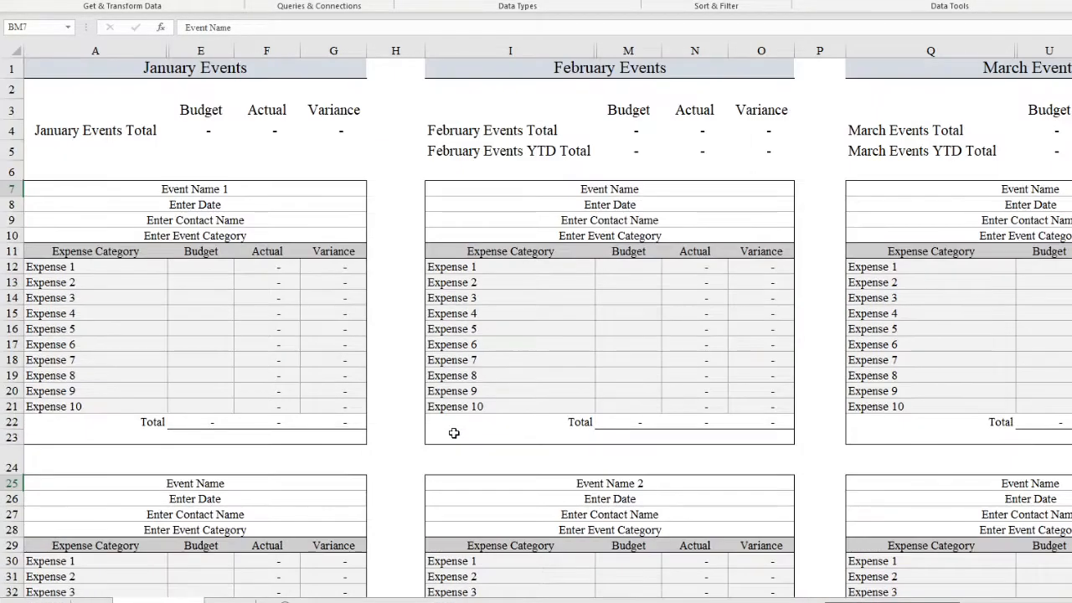
pyautogui.scroll(1, 455, 433)
pyautogui.hscroll(-1, 371, 420)
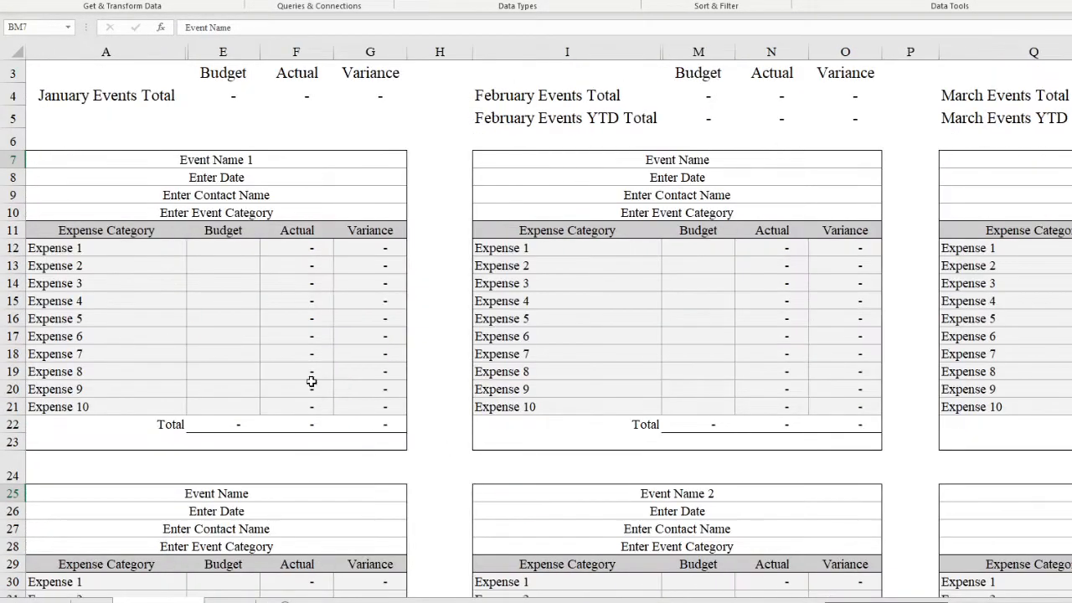
# Step: Set the event category of the first January event to Category 1
pyautogui.click(216, 162)
pyautogui.click(418, 160)
pyautogui.click(376, 154)
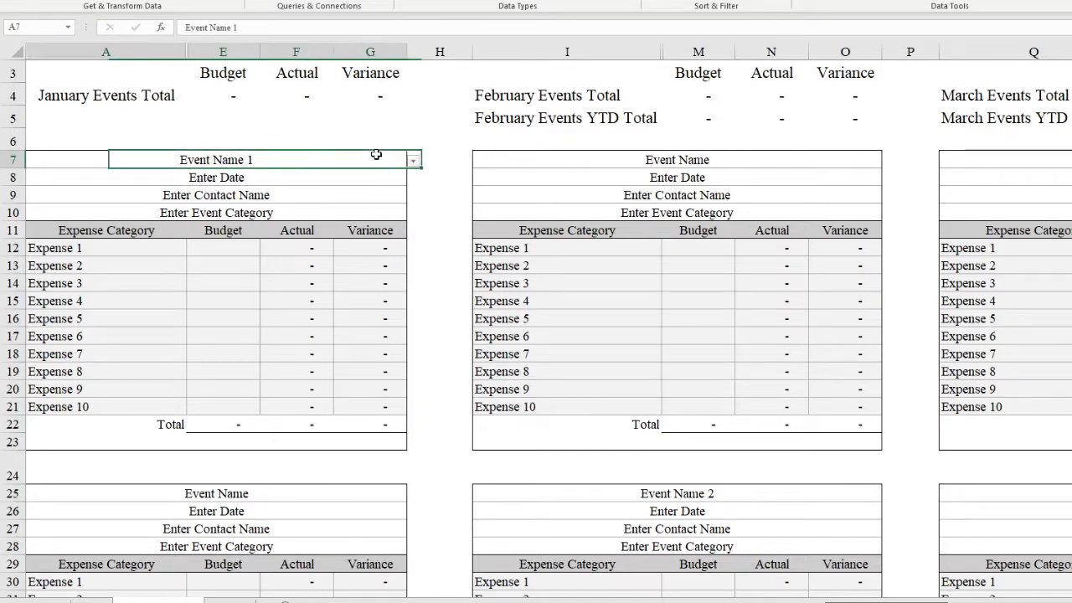
pyautogui.click(331, 182)
pyautogui.click(339, 213)
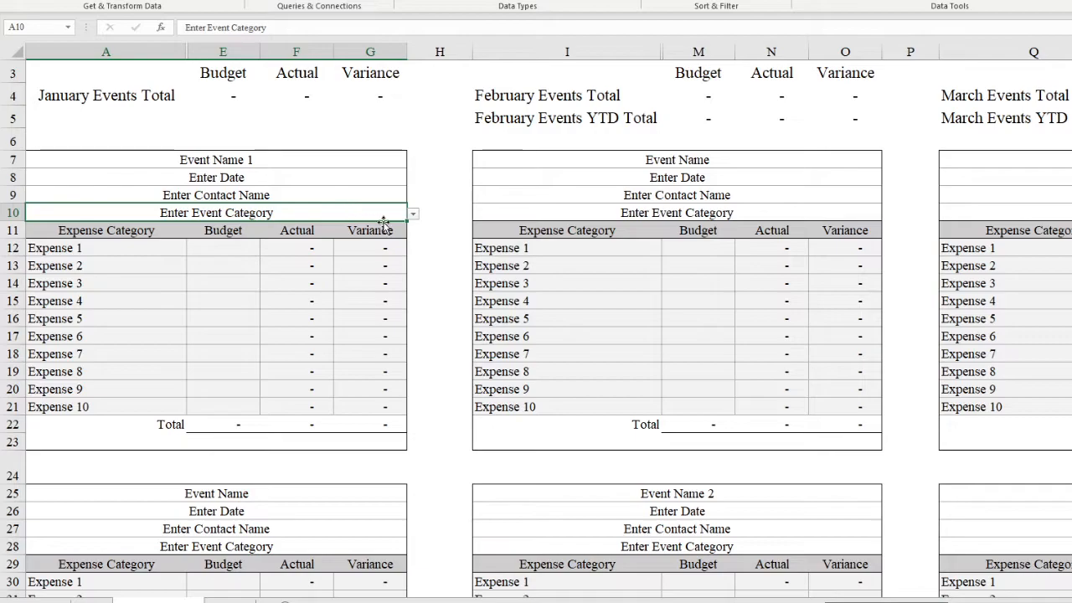
pyautogui.click(413, 214)
pyautogui.click(241, 244)
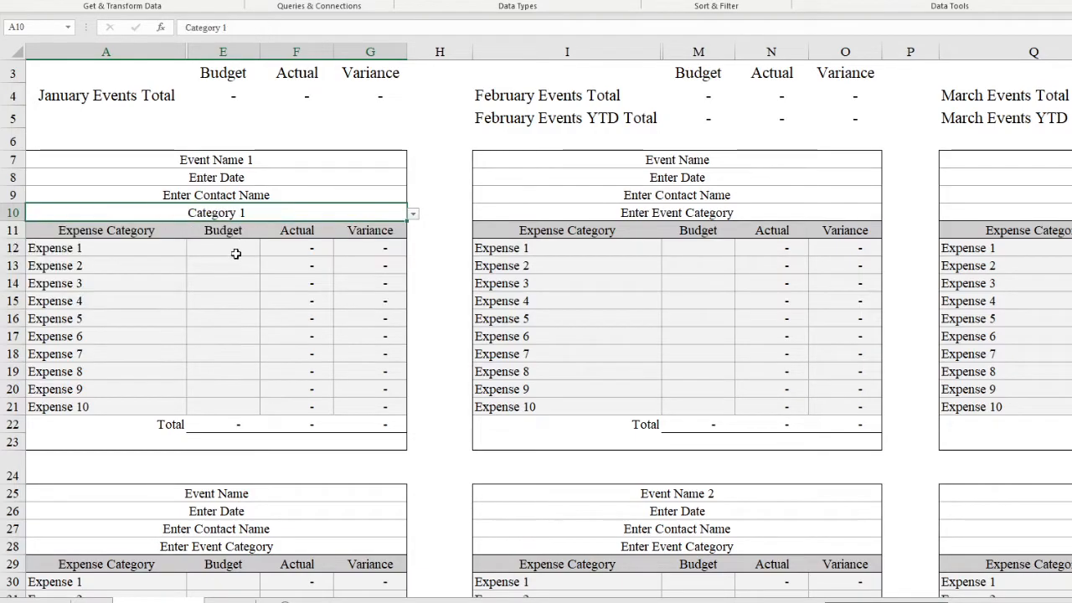
# Step: Enter budgets of 250, 350, 100 and 120 for Expense 1 through Expense 4 in the first January event
pyautogui.click(216, 249)
pyautogui.write('250')
pyautogui.press('Return')
pyautogui.write('350')
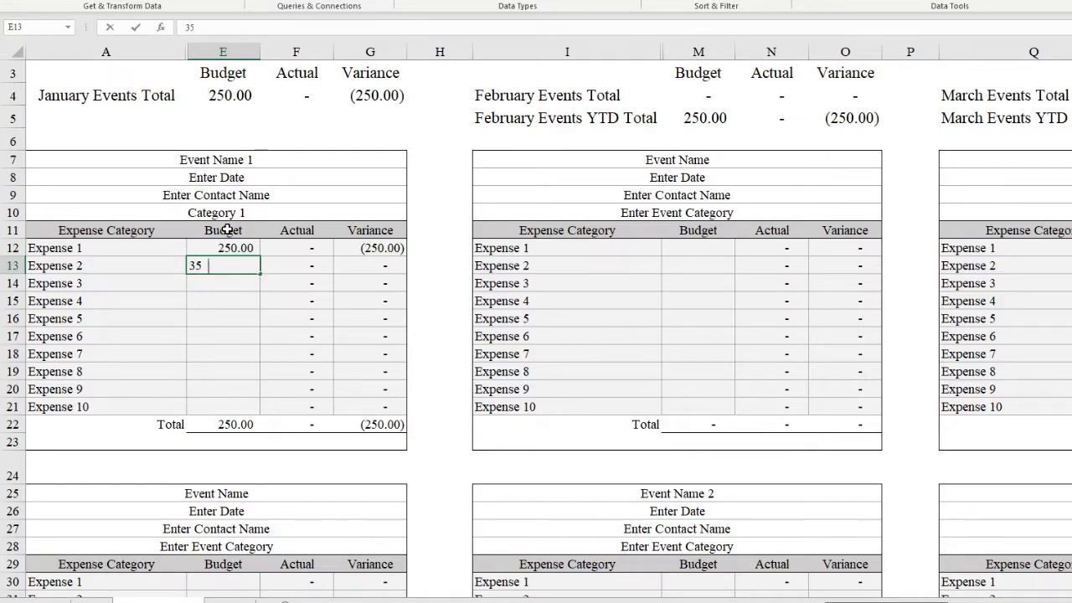
pyautogui.press('Return')
pyautogui.write('100')
pyautogui.press('Return')
pyautogui.write('120')
pyautogui.press('Return')
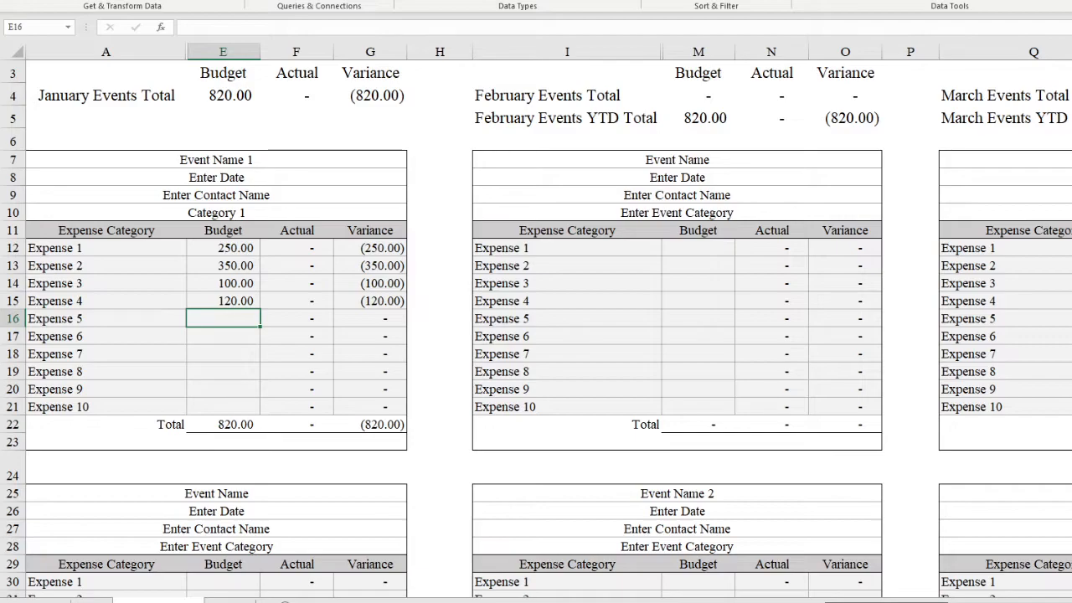
# Step: Start the first Register entry with the date 1/15/2022 and the event Event Name 1
pyautogui.click(231, 600)
pyautogui.click(35, 70)
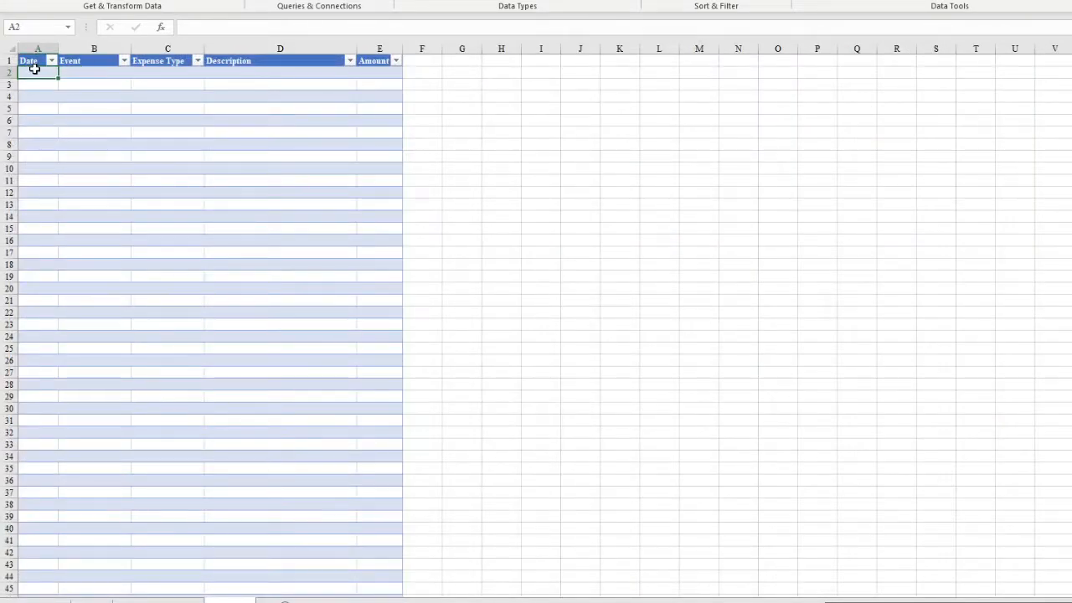
pyautogui.write('1')
pyautogui.press('BackSpace')
pyautogui.press('BackSpace')
pyautogui.write('1/15/2022')
pyautogui.press('Tab')
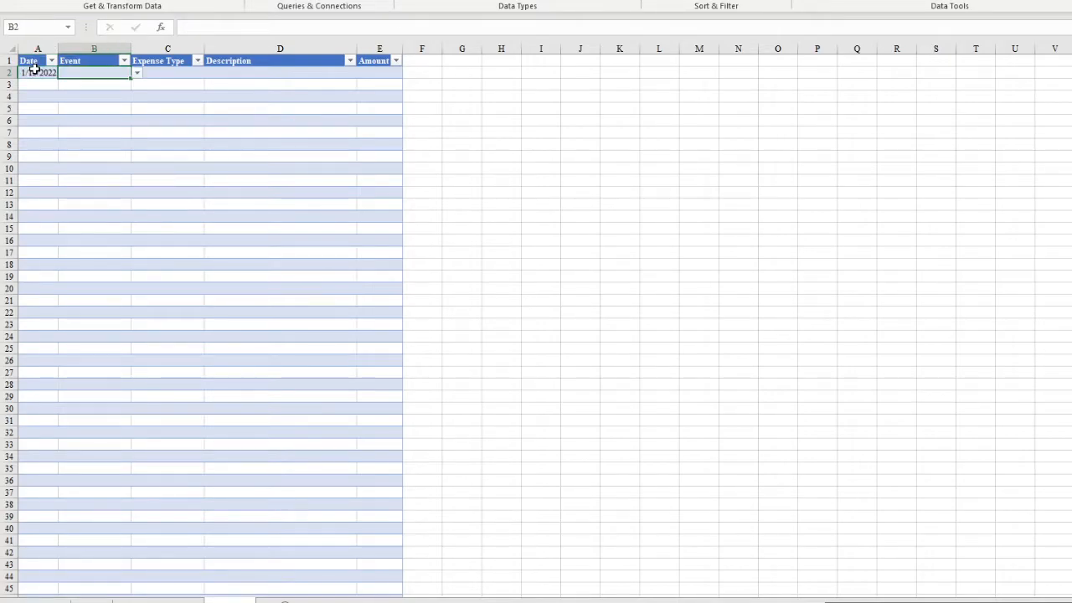
pyautogui.click(137, 73)
pyautogui.click(117, 84)
# Step: Assign Expense 1 and an amount of 154.32 to the first Register entry, and check that expense's actual in the January event
pyautogui.click(211, 72)
pyautogui.click(196, 71)
pyautogui.click(210, 73)
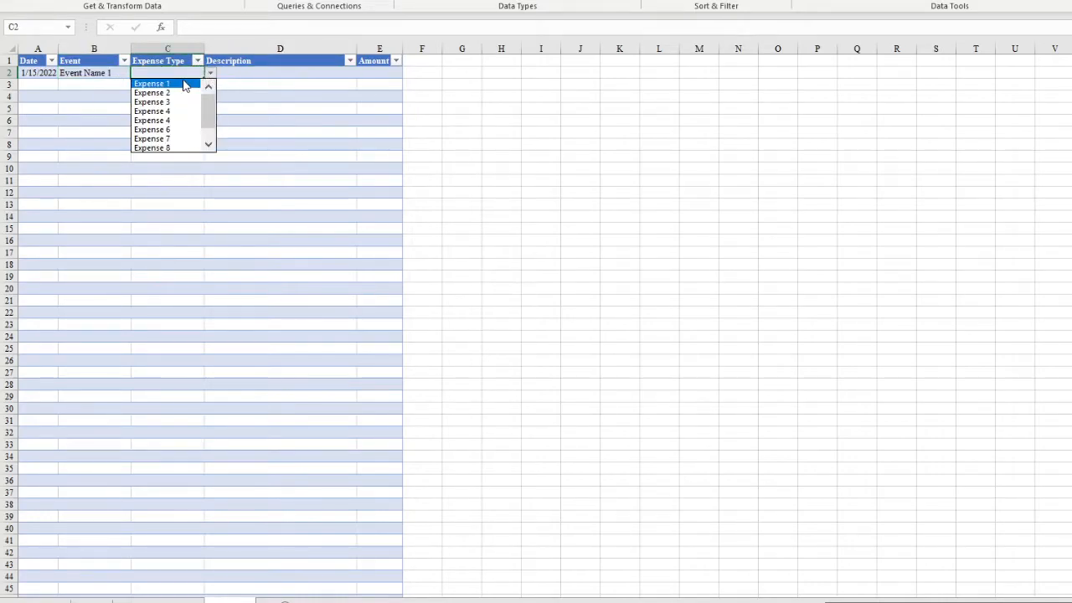
pyautogui.click(186, 83)
pyautogui.click(380, 73)
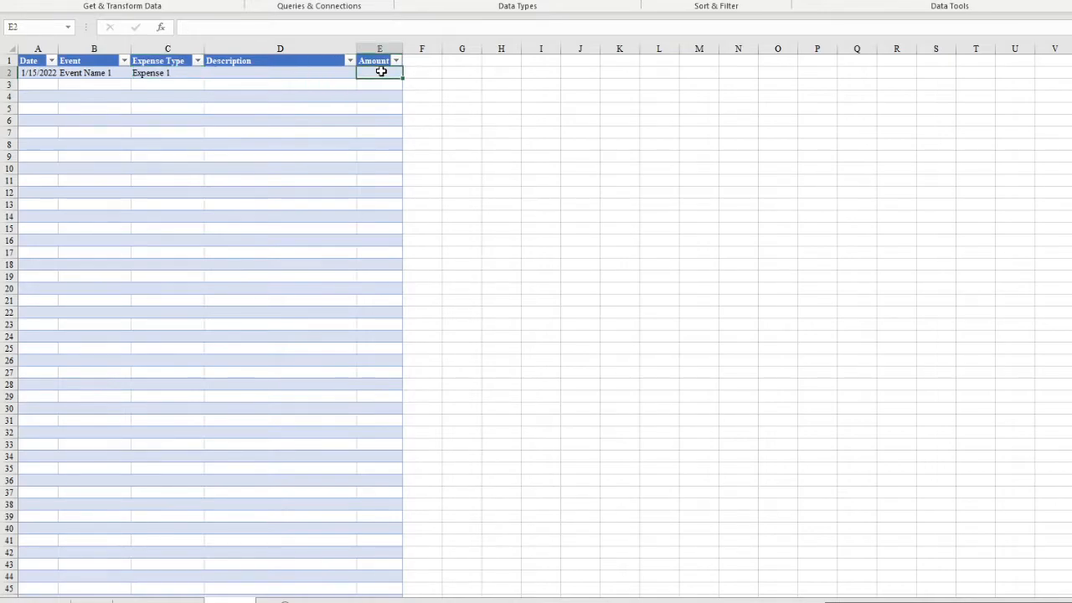
pyautogui.write('154')
pyautogui.press('Return')
pyautogui.click(383, 72)
pyautogui.click(159, 601)
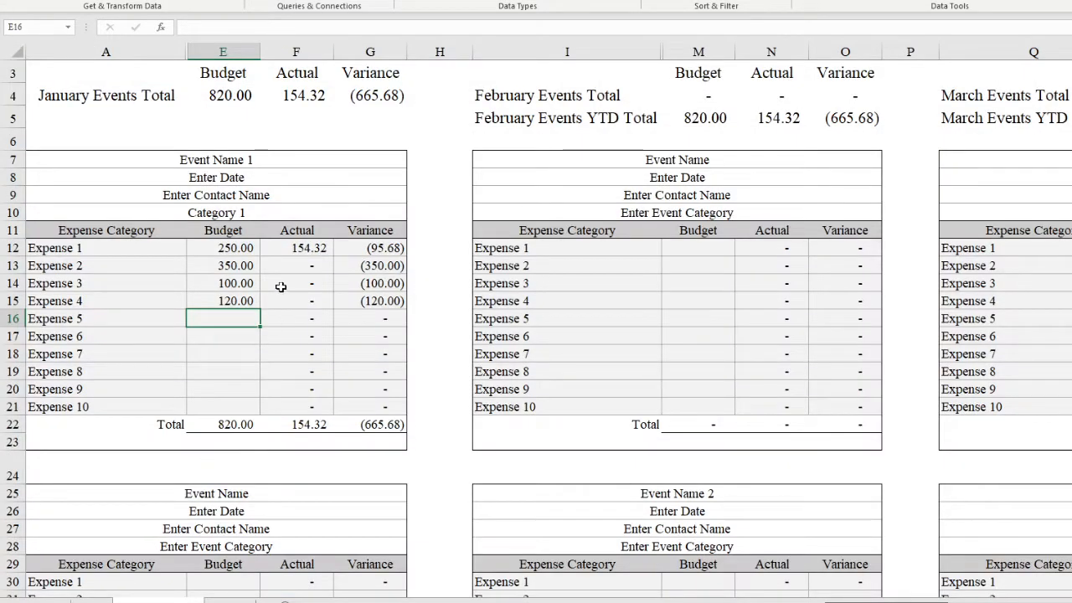
pyautogui.click(283, 250)
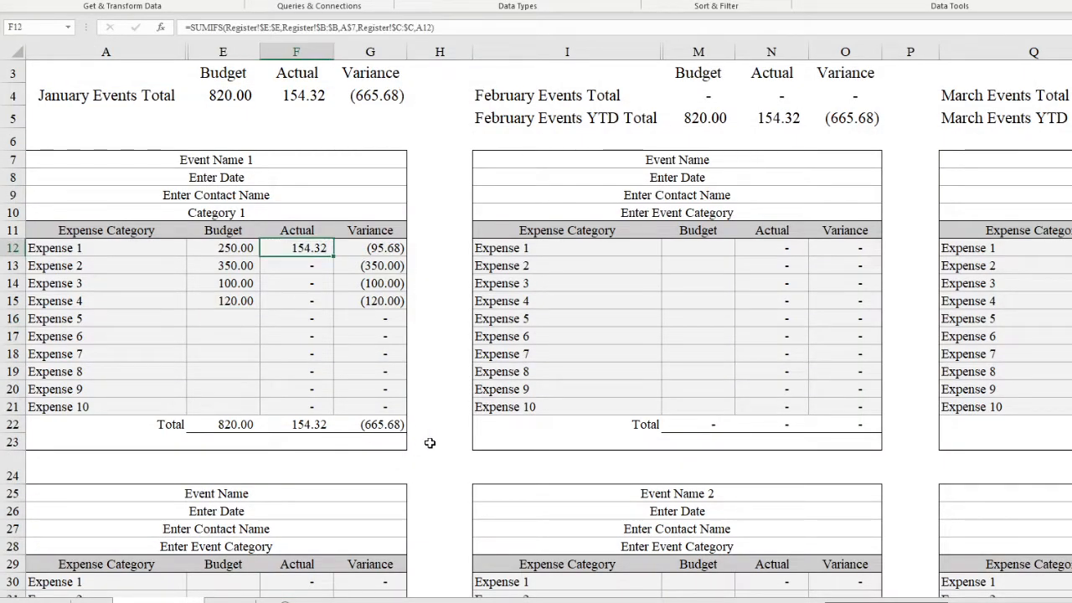
# Step: Add a second Register entry dated 1/15/2022 for Event Name 1
pyautogui.click(230, 601)
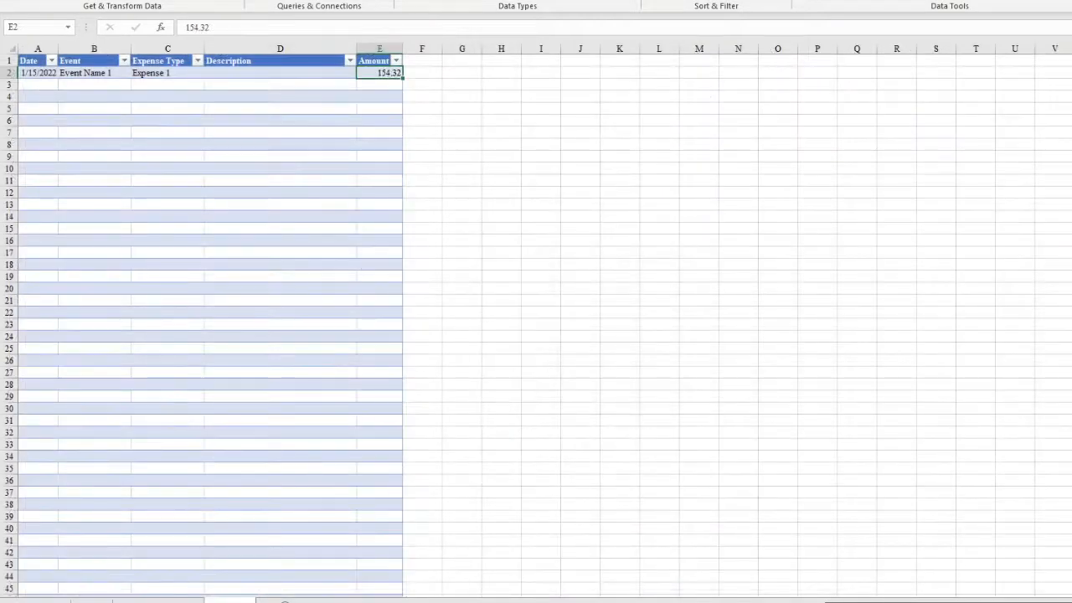
pyautogui.click(48, 85)
pyautogui.write('1/15/2022')
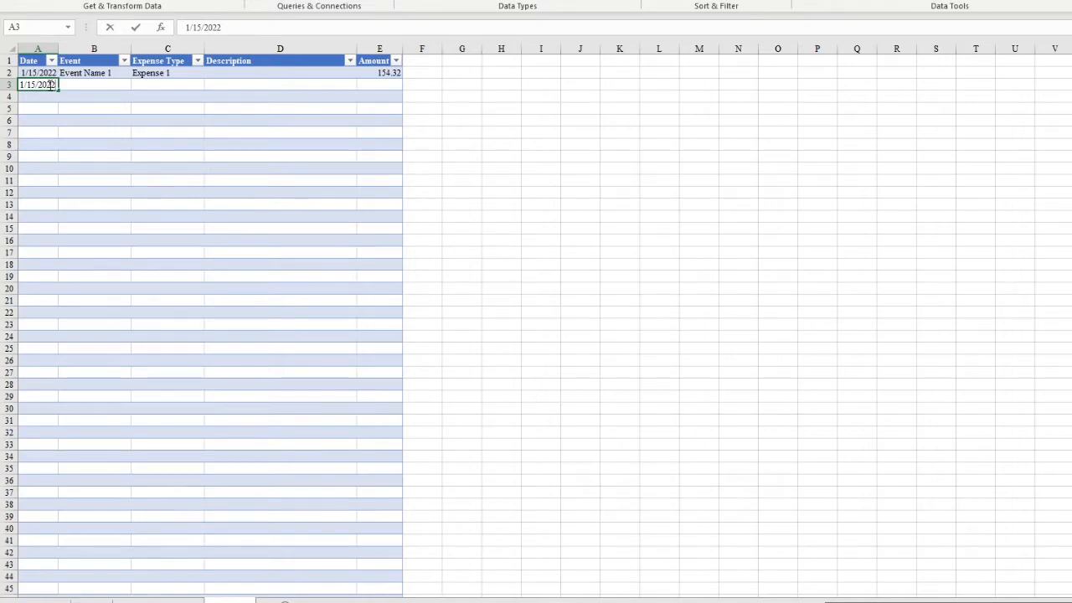
pyautogui.press('Tab')
pyautogui.click(138, 87)
pyautogui.click(122, 99)
# Step: Assign Expense 1 and an amount of 20.15 to the second Register entry, and check the January event's actual
pyautogui.click(150, 81)
pyautogui.click(210, 86)
pyautogui.click(185, 94)
pyautogui.click(368, 88)
pyautogui.write('20.15')
pyautogui.press('Return')
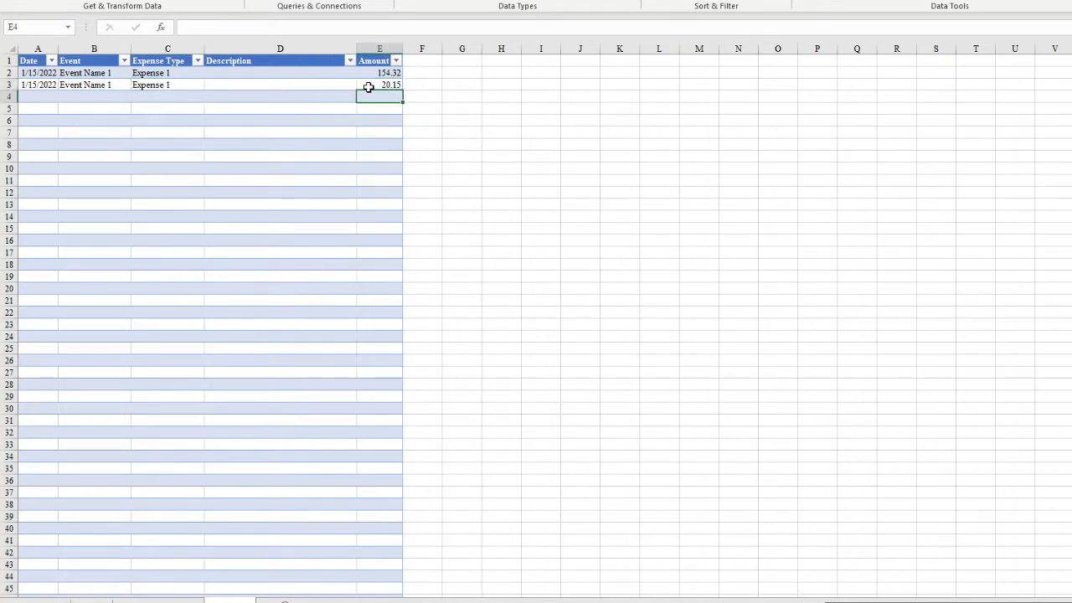
pyautogui.click(92, 601)
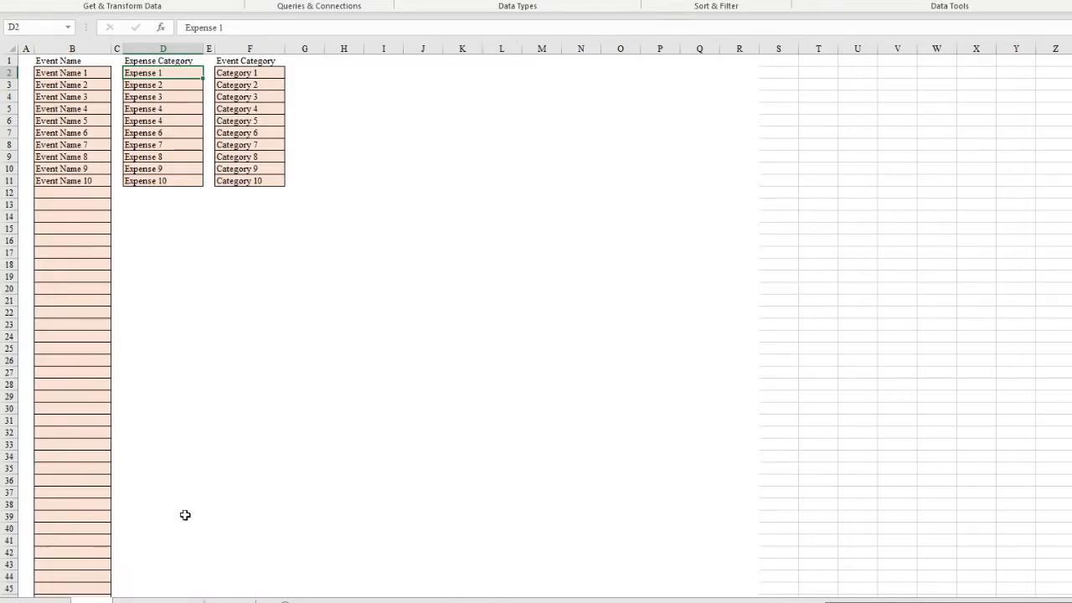
pyautogui.click(159, 601)
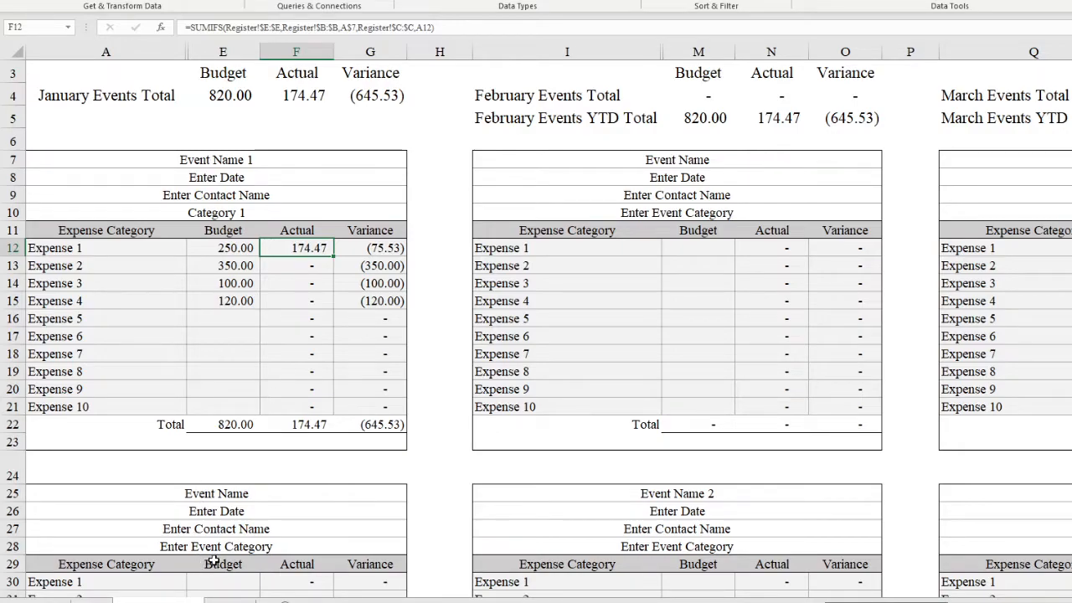
# Step: Add a third Register entry dated 1/31/2022 for Event Name 1
pyautogui.click(227, 599)
pyautogui.click(22, 98)
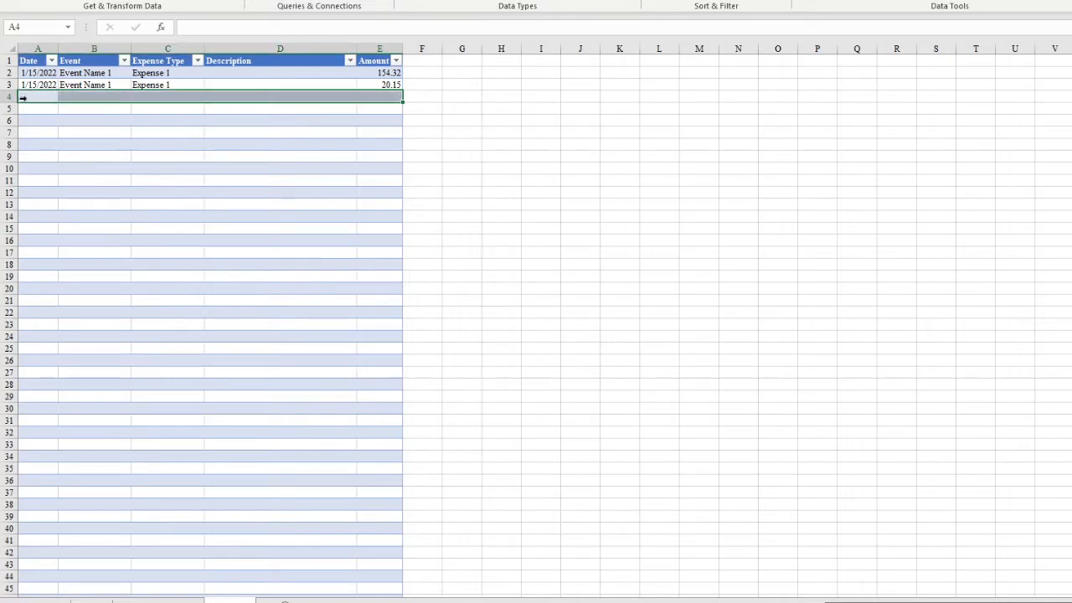
pyautogui.click(23, 98)
pyautogui.write('1/')
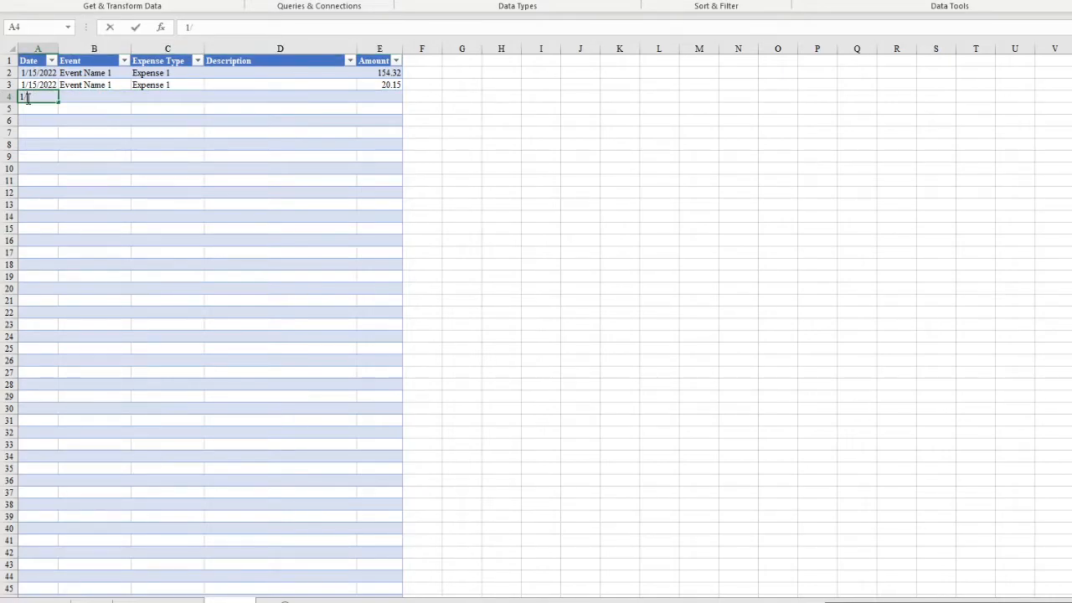
pyautogui.write('31/2022')
pyautogui.press('Tab')
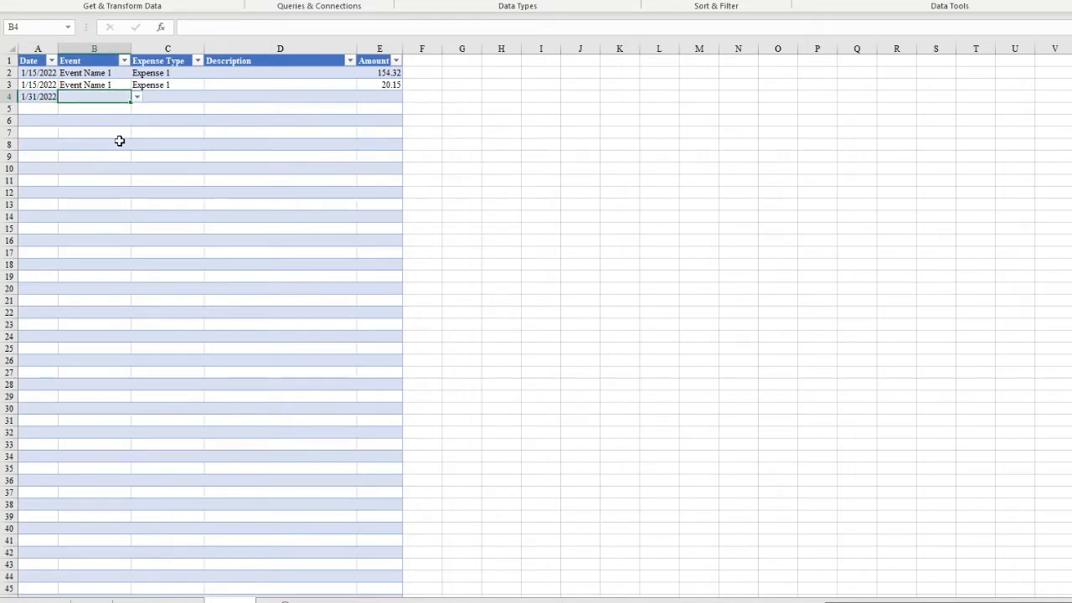
pyautogui.click(136, 97)
pyautogui.click(121, 108)
# Step: Assign Expense 3 and an amount of 65 to the third Register entry, and check the Expense 3 actual in January
pyautogui.click(155, 97)
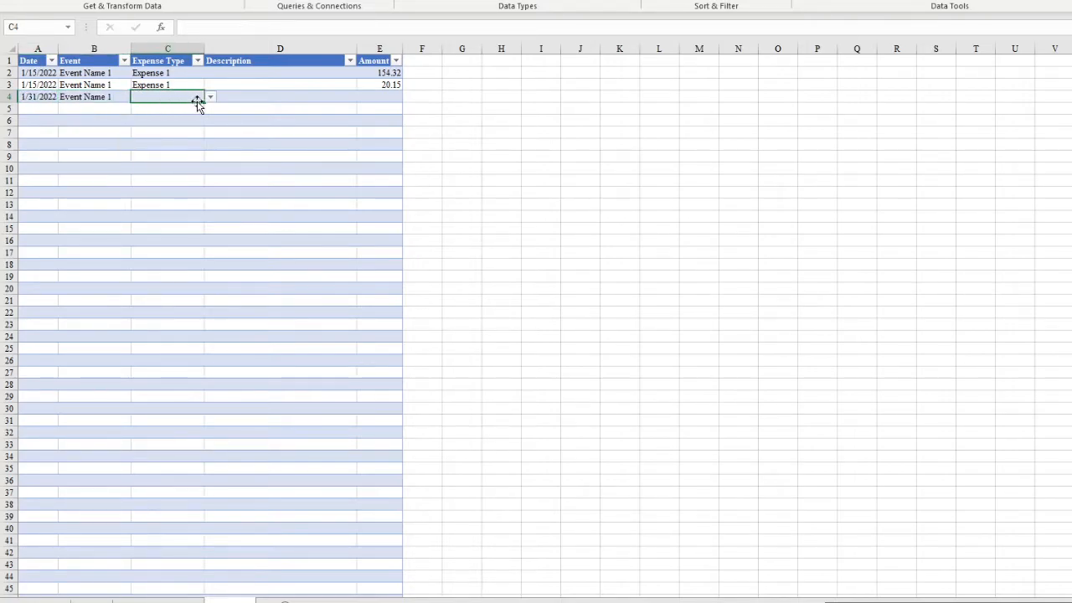
pyautogui.click(209, 97)
pyautogui.click(168, 125)
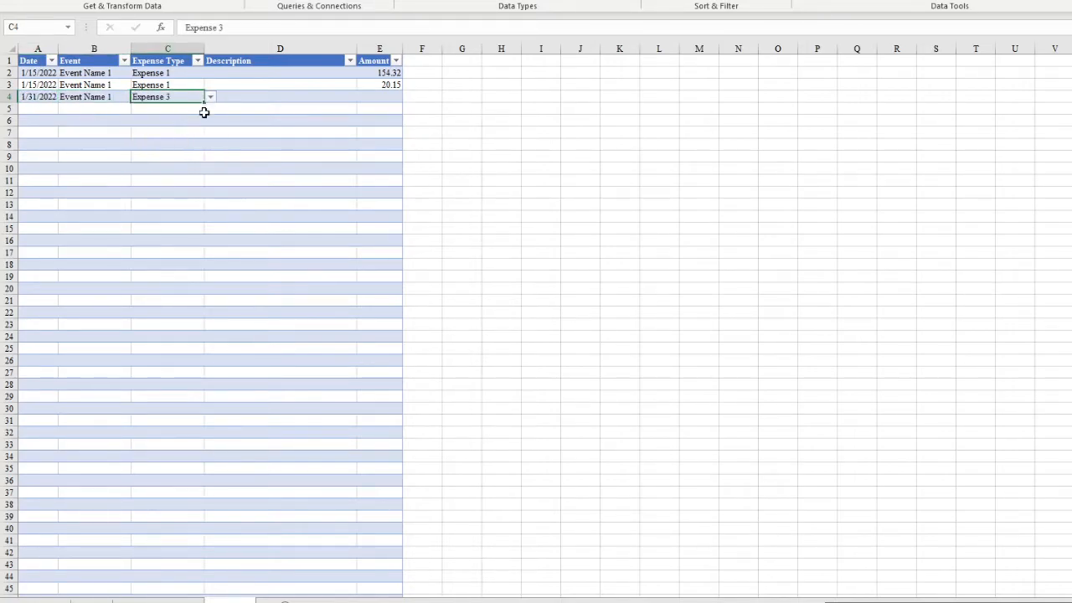
pyautogui.click(374, 97)
pyautogui.write('65')
pyautogui.press('Return')
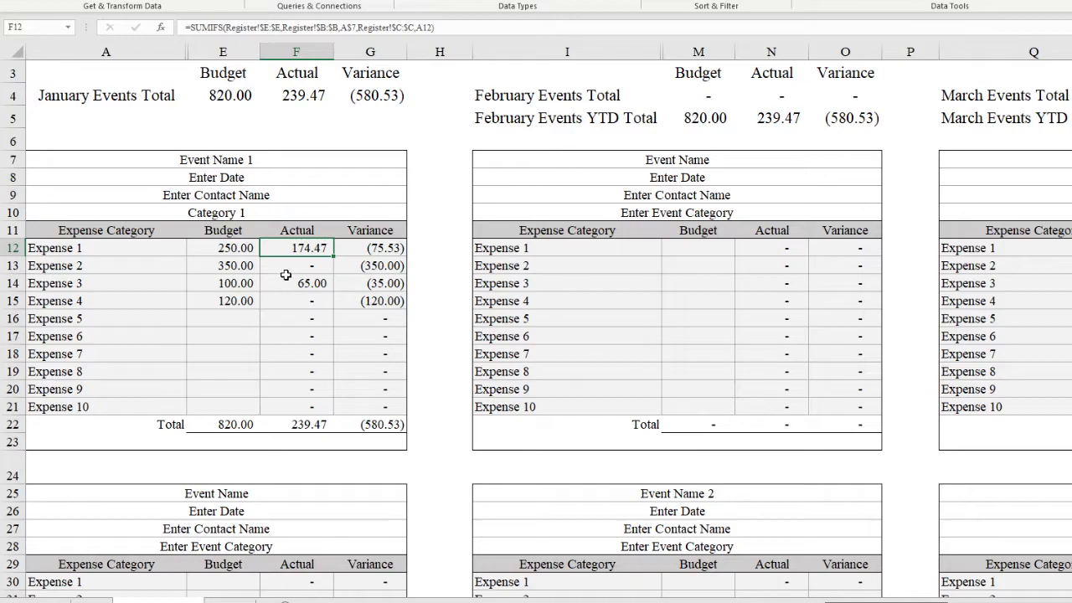
pyautogui.click(285, 277)
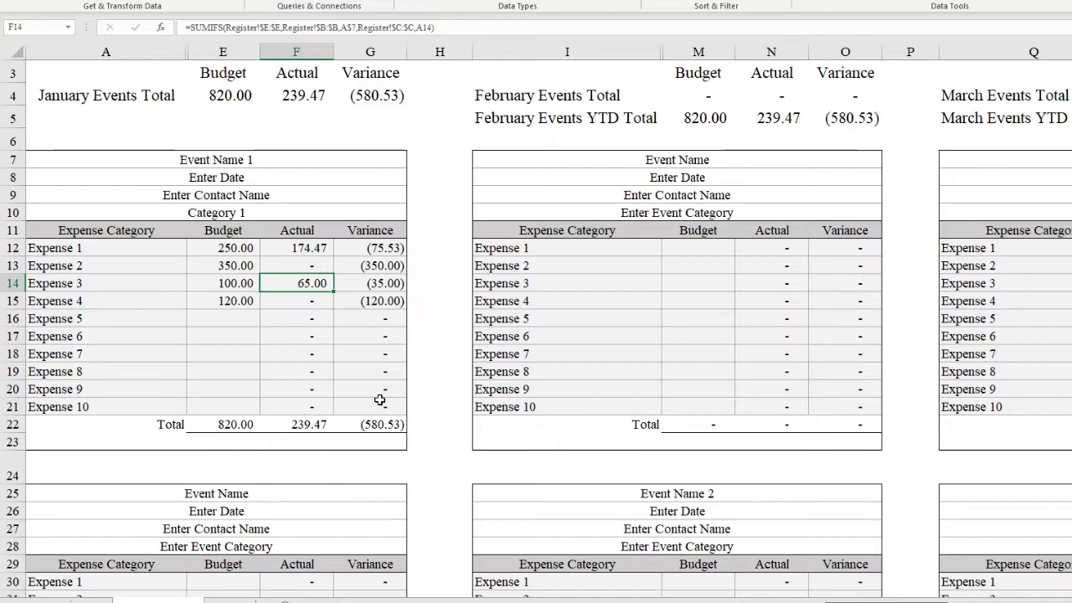
# Step: Choose Event Name 2 as the name of the second January event
pyautogui.scroll(-1, 327, 436)
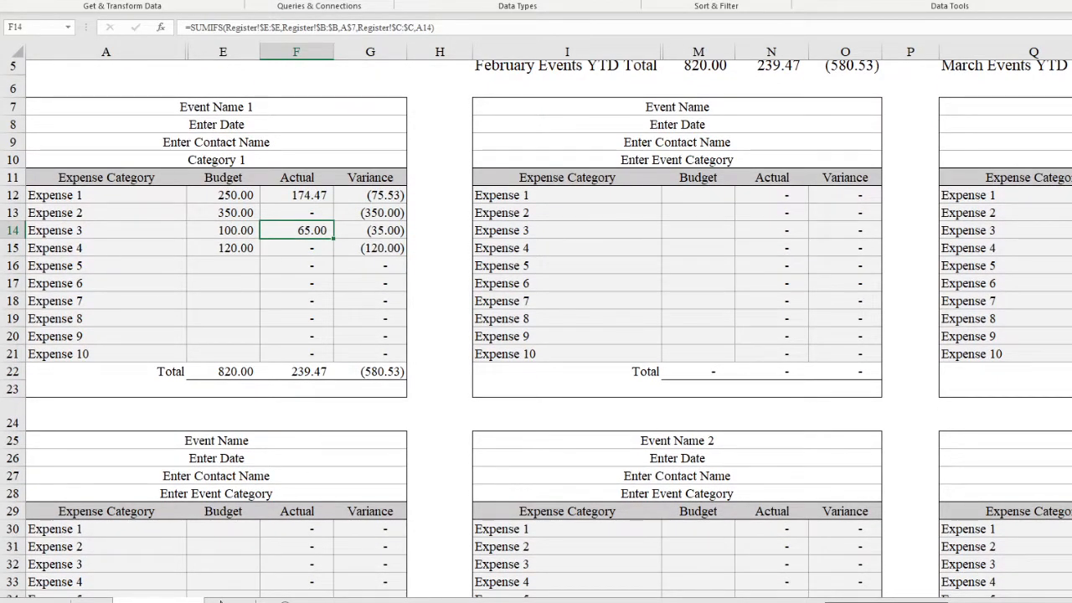
pyautogui.click(319, 442)
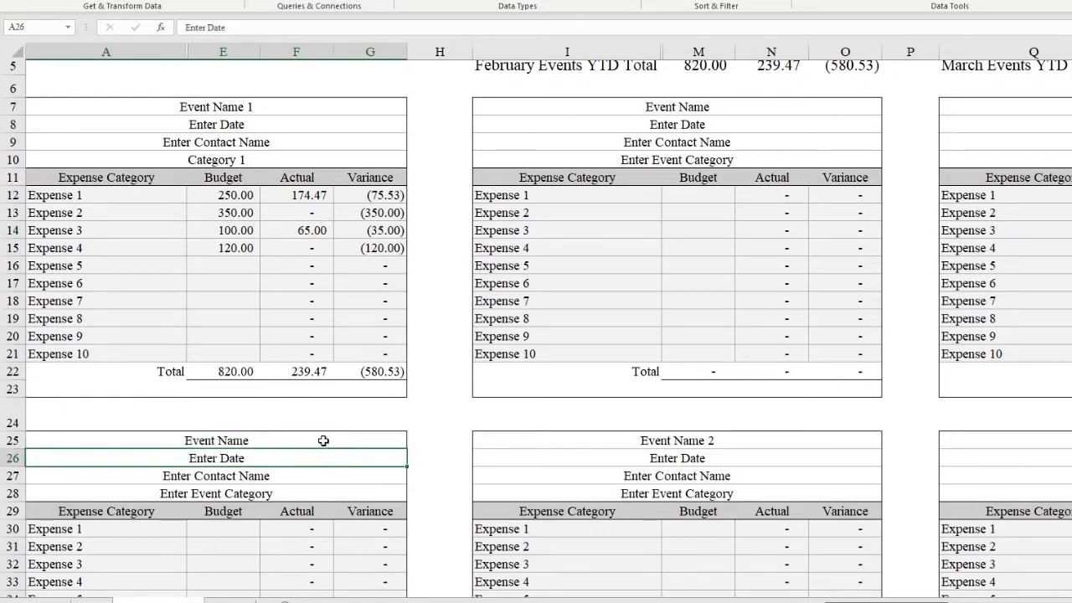
pyautogui.click(413, 441)
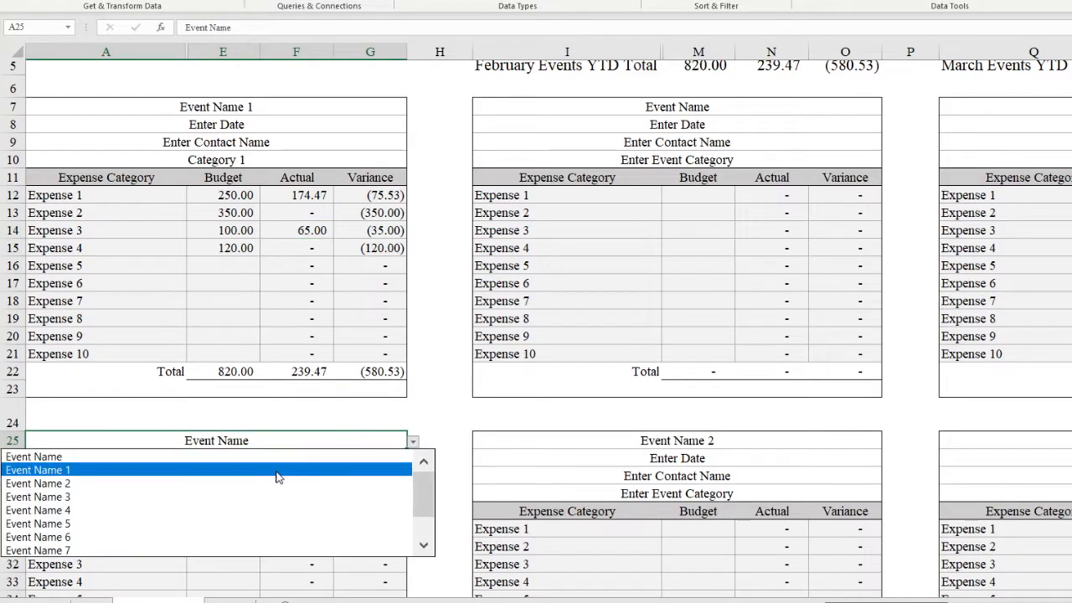
pyautogui.click(224, 480)
pyautogui.scroll(-3, 222, 481)
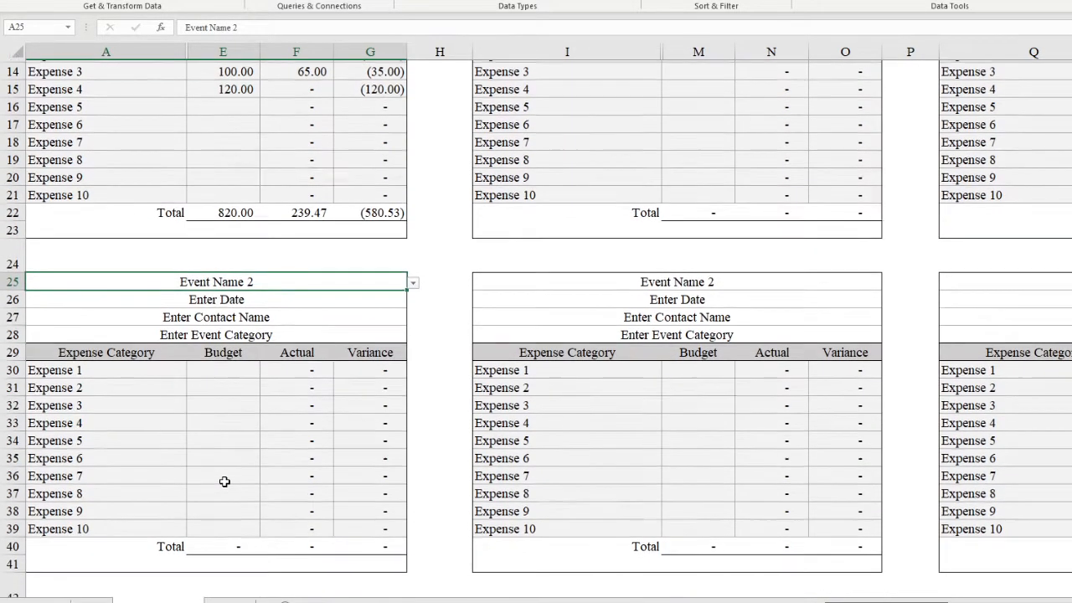
# Step: Add a fourth Register entry dated 1/5/2022 for Event Name 2
pyautogui.click(234, 598)
pyautogui.click(38, 108)
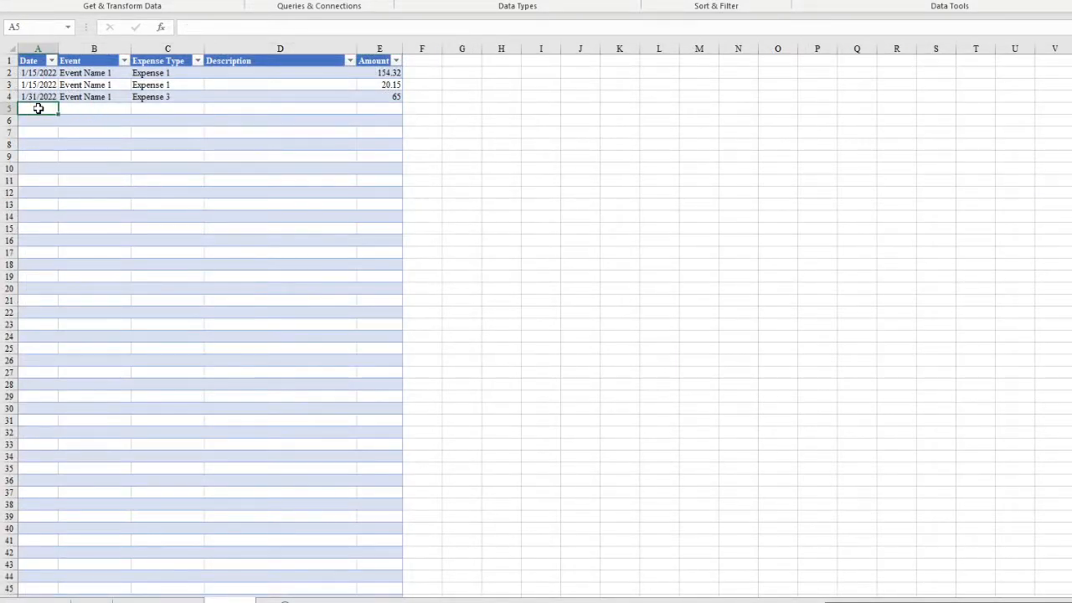
pyautogui.write('1/5/2022')
pyautogui.click(93, 108)
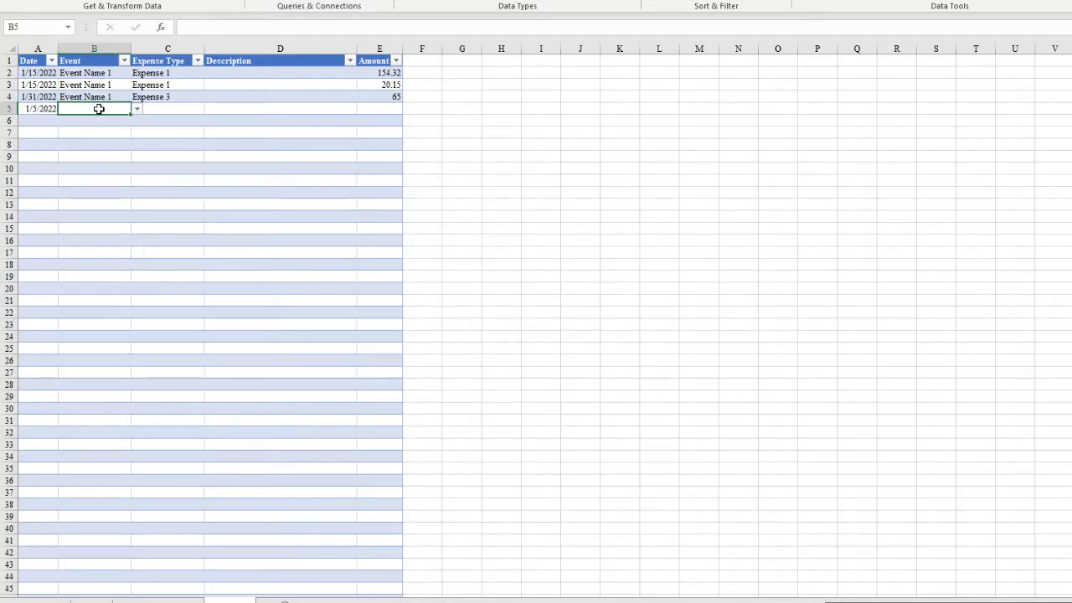
pyautogui.click(137, 109)
pyautogui.click(106, 127)
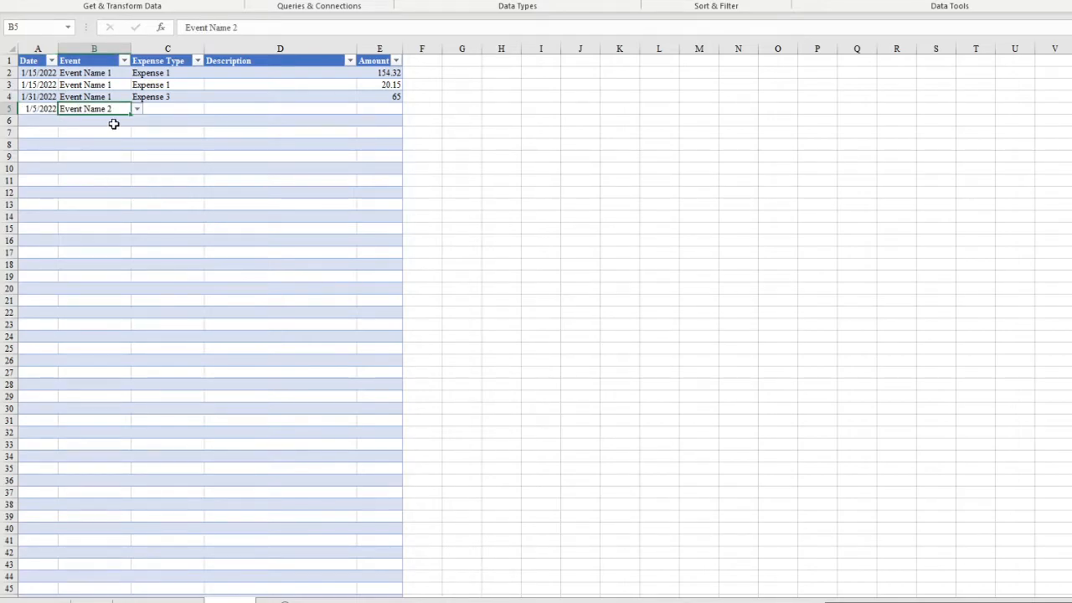
# Step: Assign Expense 1 and an amount of 65 to the fourth Register entry
pyautogui.click(184, 109)
pyautogui.click(210, 109)
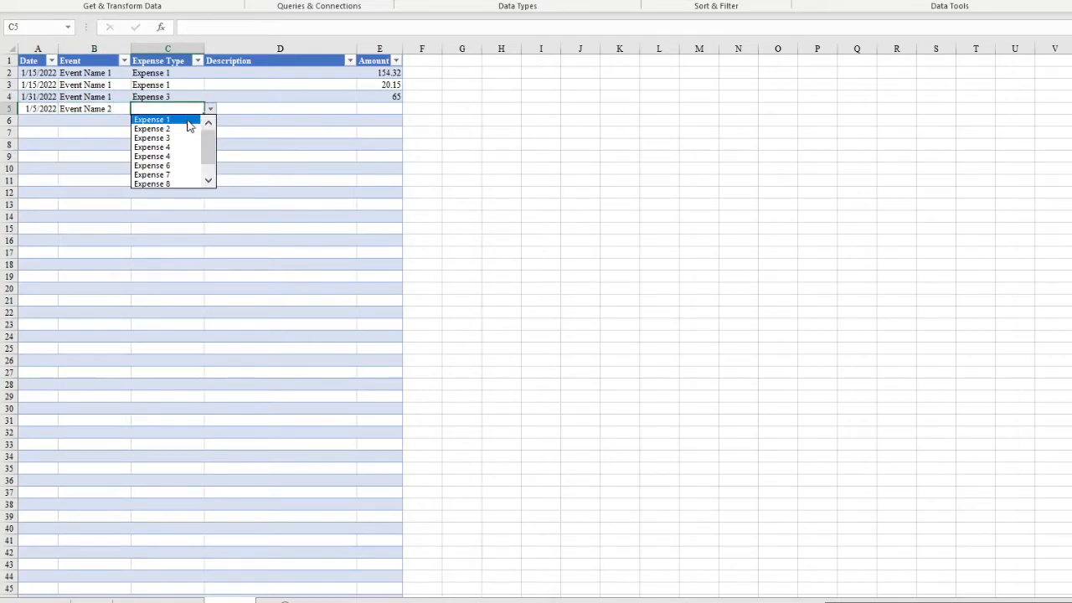
pyautogui.click(188, 121)
pyautogui.click(376, 107)
pyautogui.write('65')
pyautogui.press('Return')
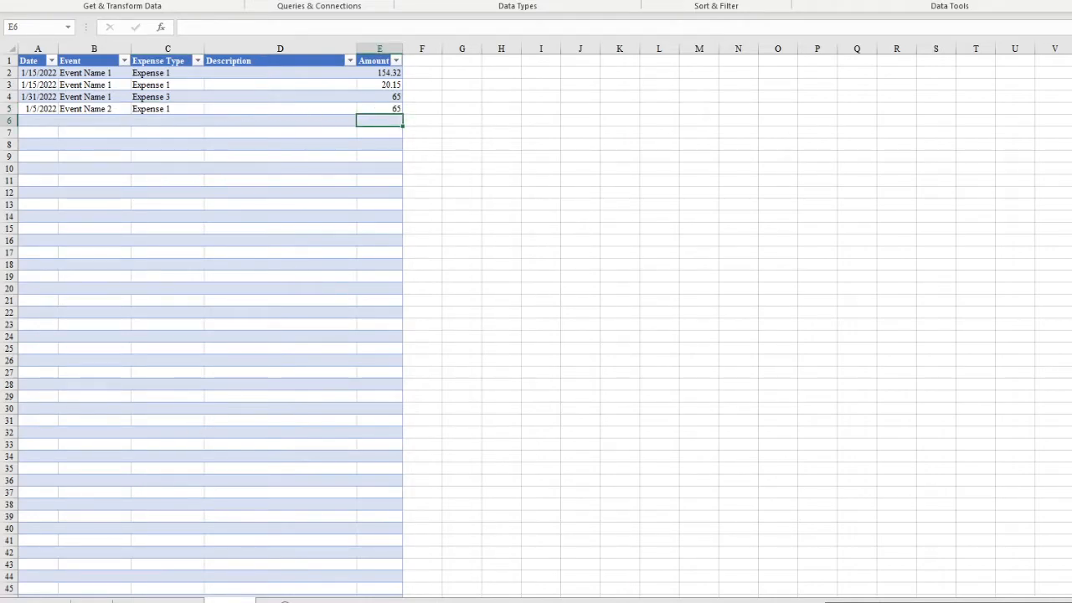
# Step: Check the Expense 1 actual of the January Event Name 2 block and compare the January and February events and totals
pyautogui.click(148, 600)
pyautogui.click(290, 373)
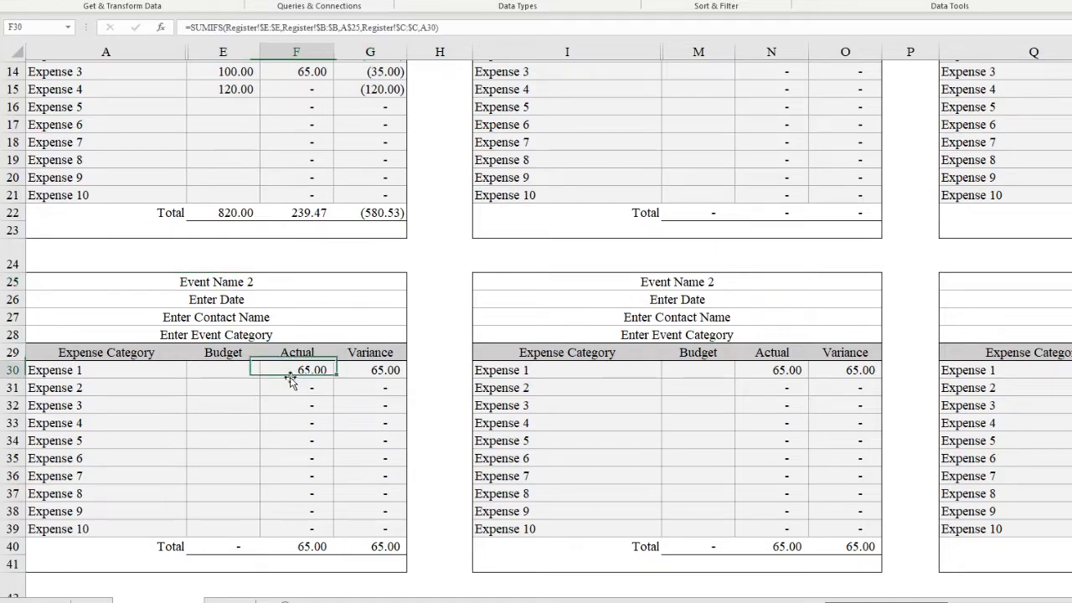
pyautogui.scroll(5, 290, 379)
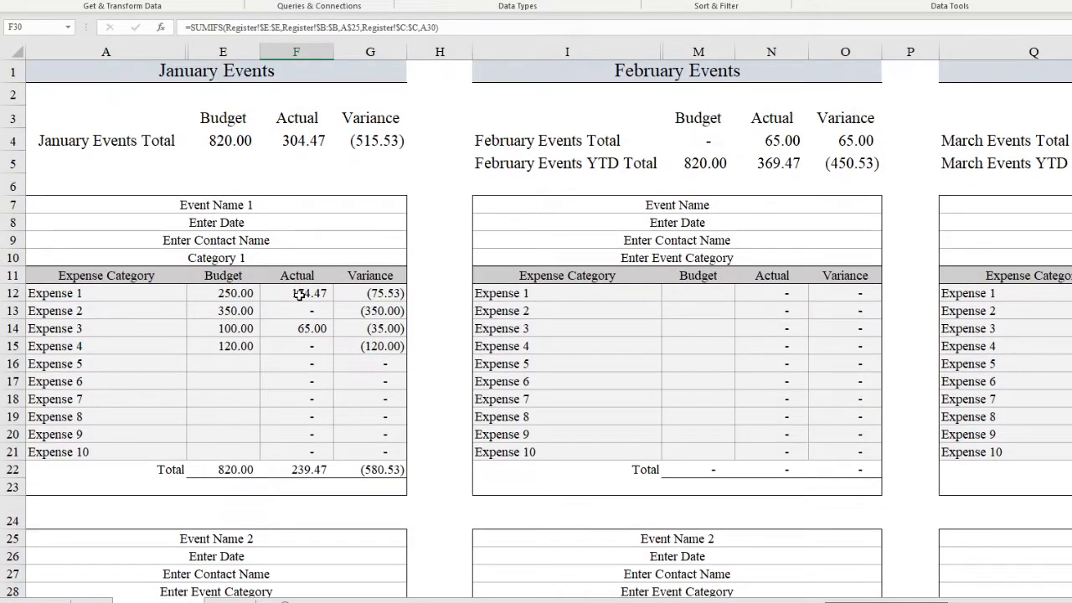
pyautogui.scroll(-2, 302, 318)
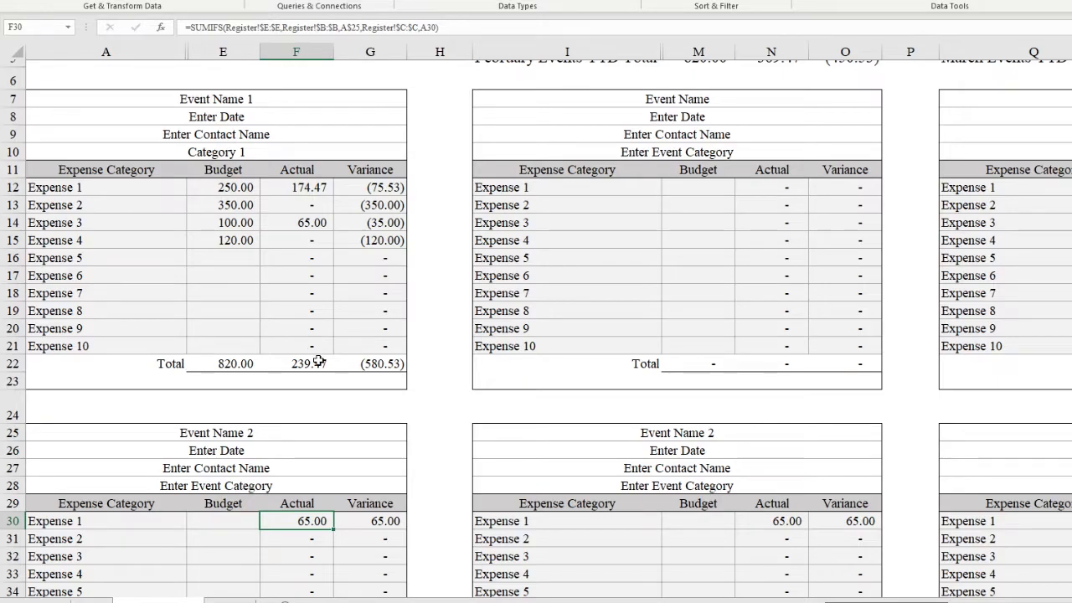
pyautogui.click(597, 558)
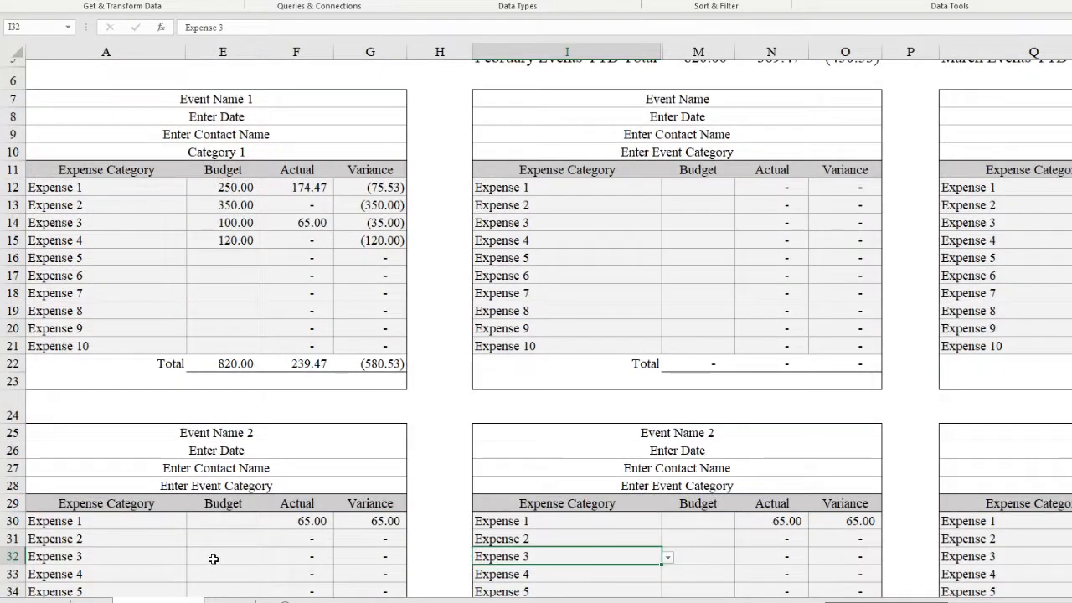
pyautogui.scroll(2, 268, 444)
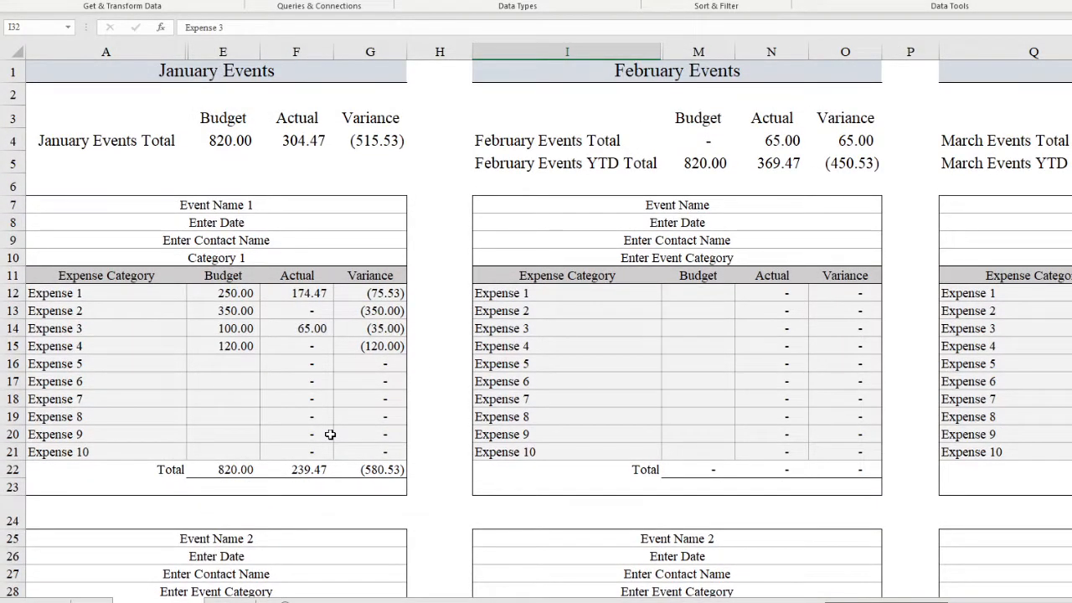
# Step: Switch to the Event Budget Values.xlsx workbook and examine its monthly event totals, selecting the March Events Total label
pyautogui.click(230, 600)
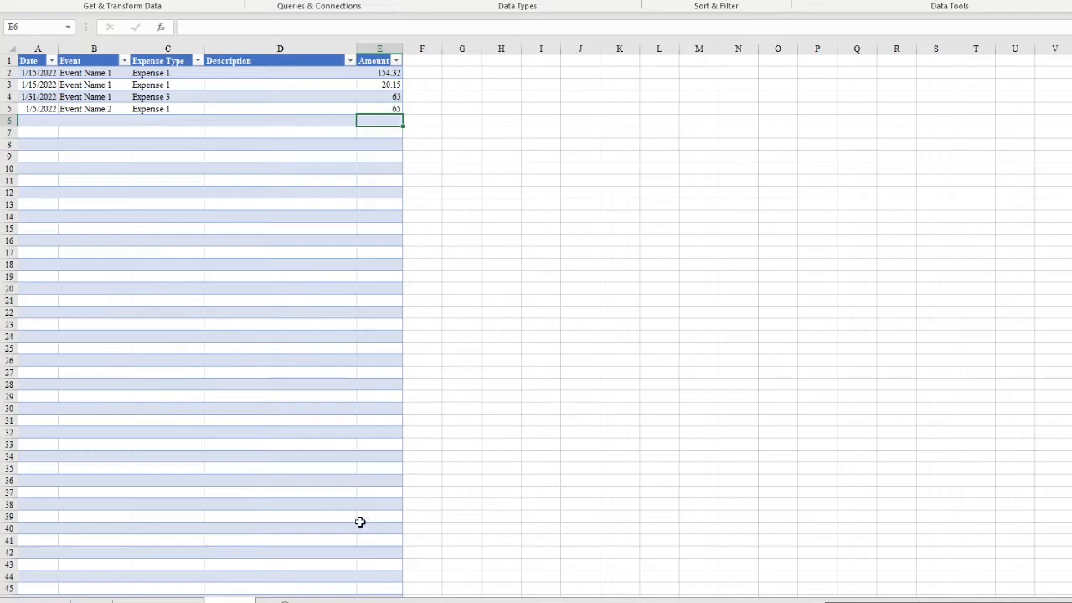
pyautogui.click(606, 602)
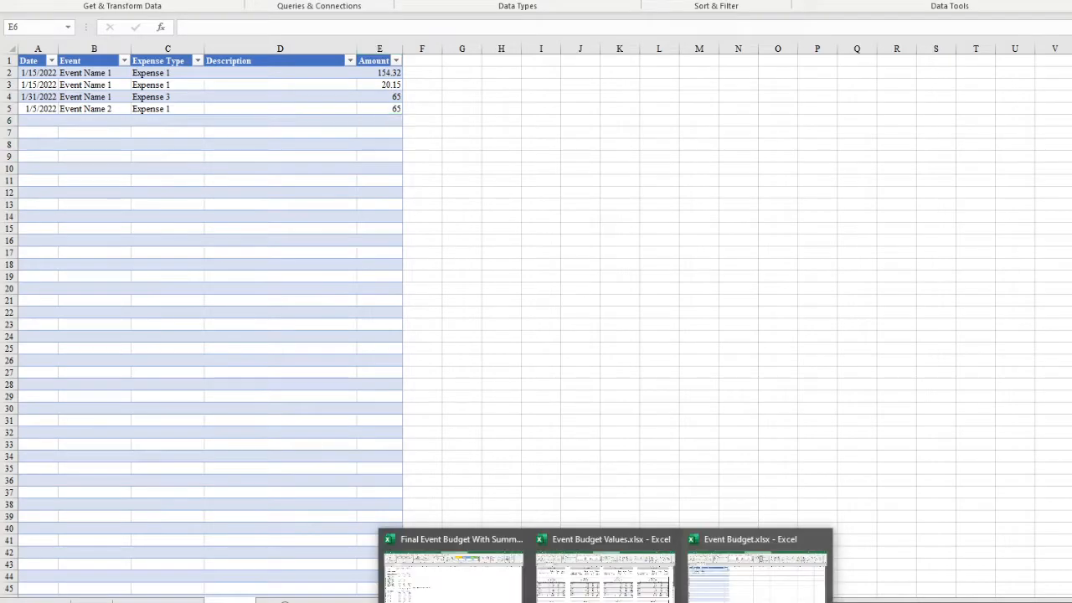
pyautogui.click(605, 576)
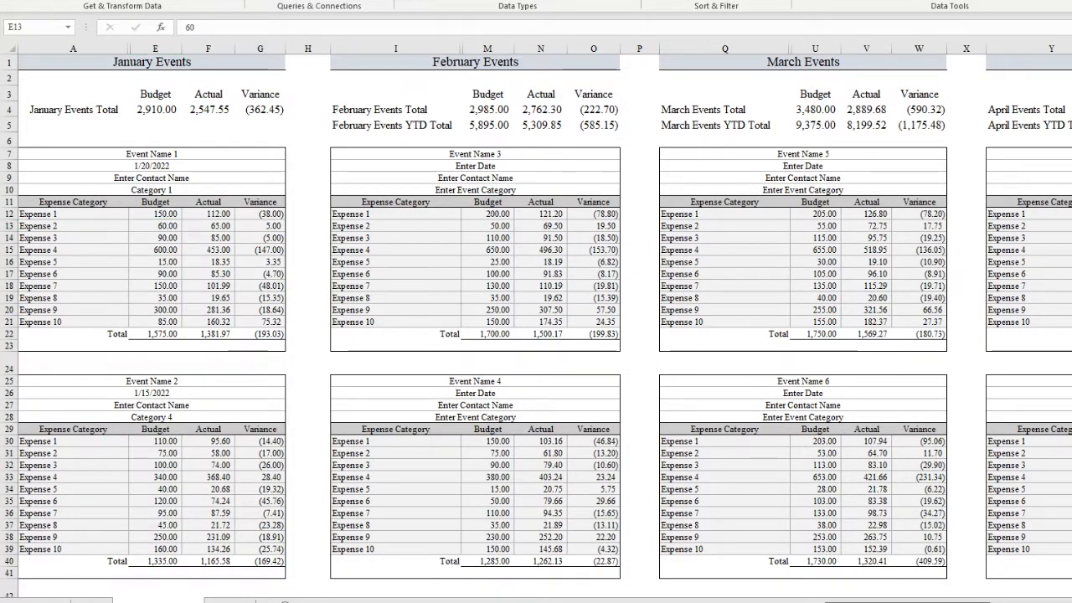
pyautogui.rightClick(432, 602)
pyautogui.click(418, 602)
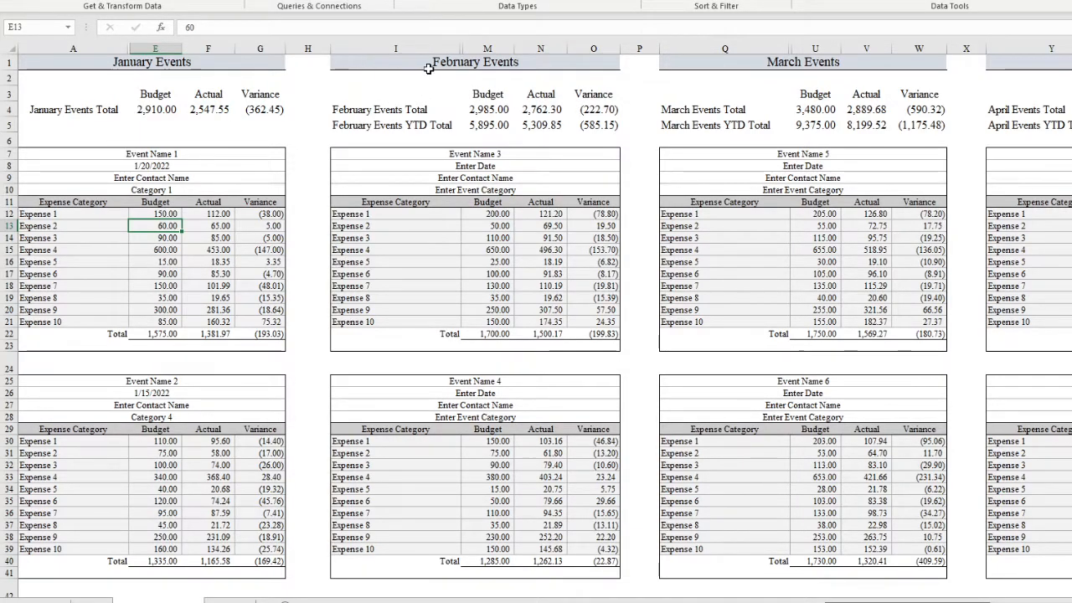
pyautogui.click(745, 112)
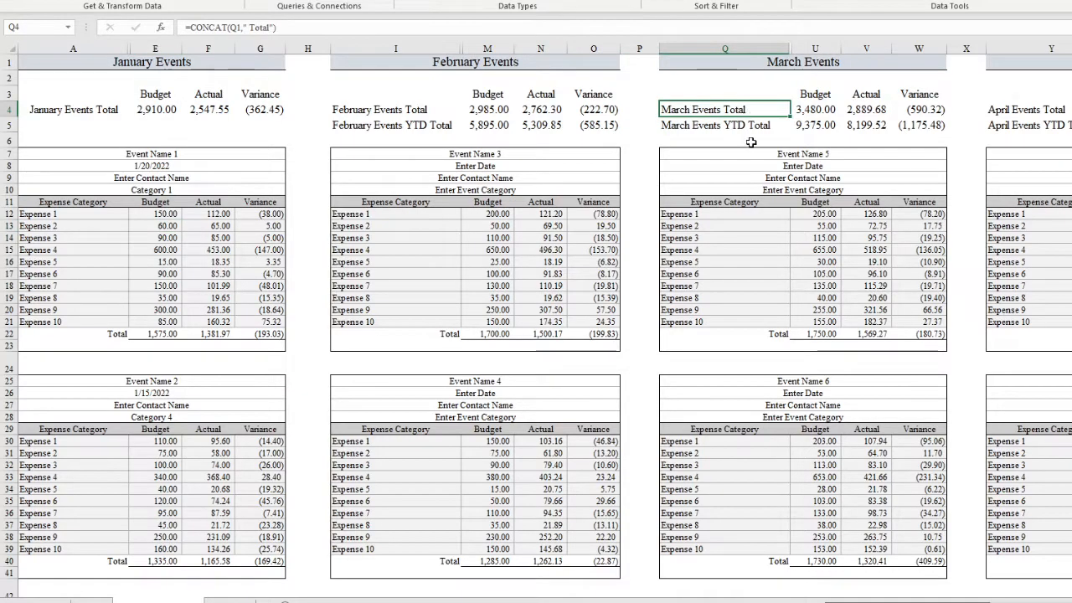